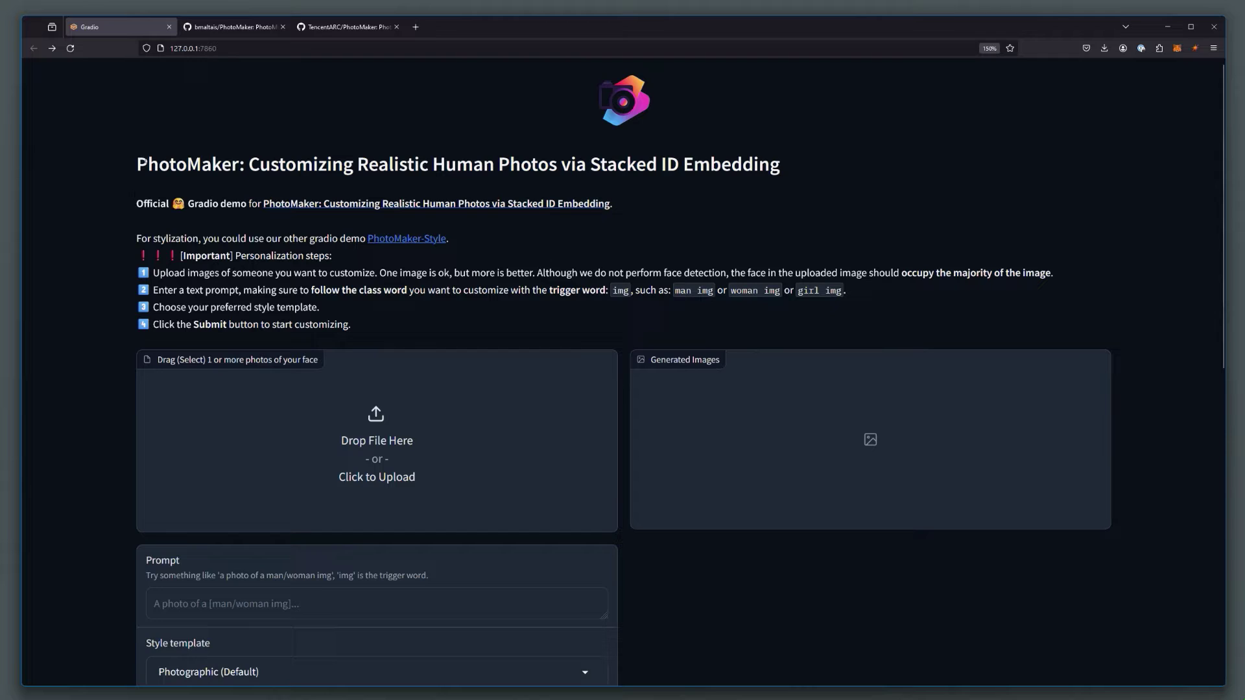
# Select and deselect the PhotoMaker page title, then skim the current page
pyautogui.doubleClick(138, 164)
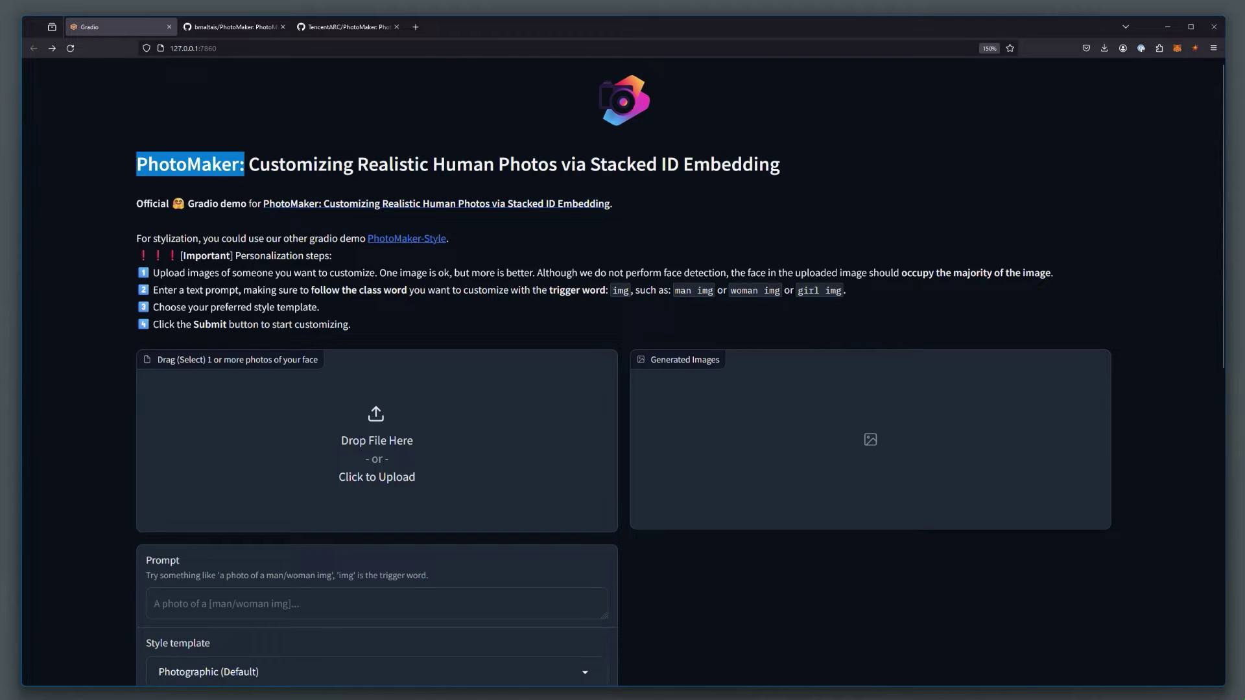
pyautogui.click(244, 165)
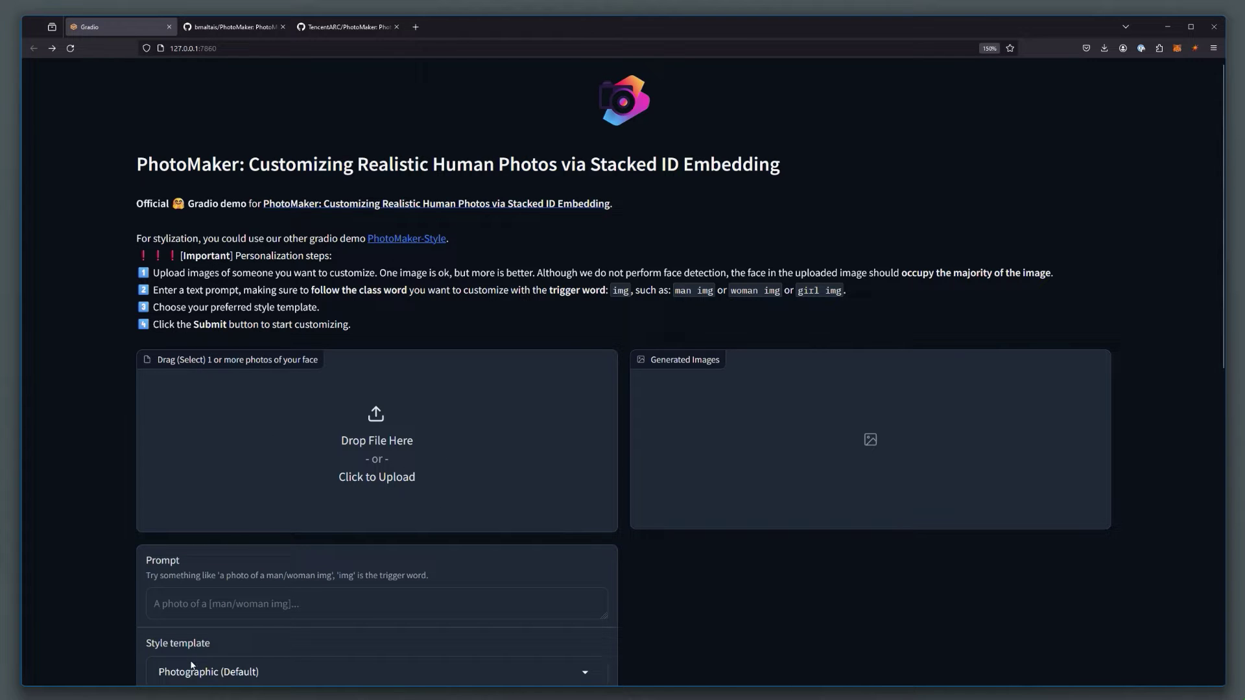
pyautogui.scroll(-2, 320, 611)
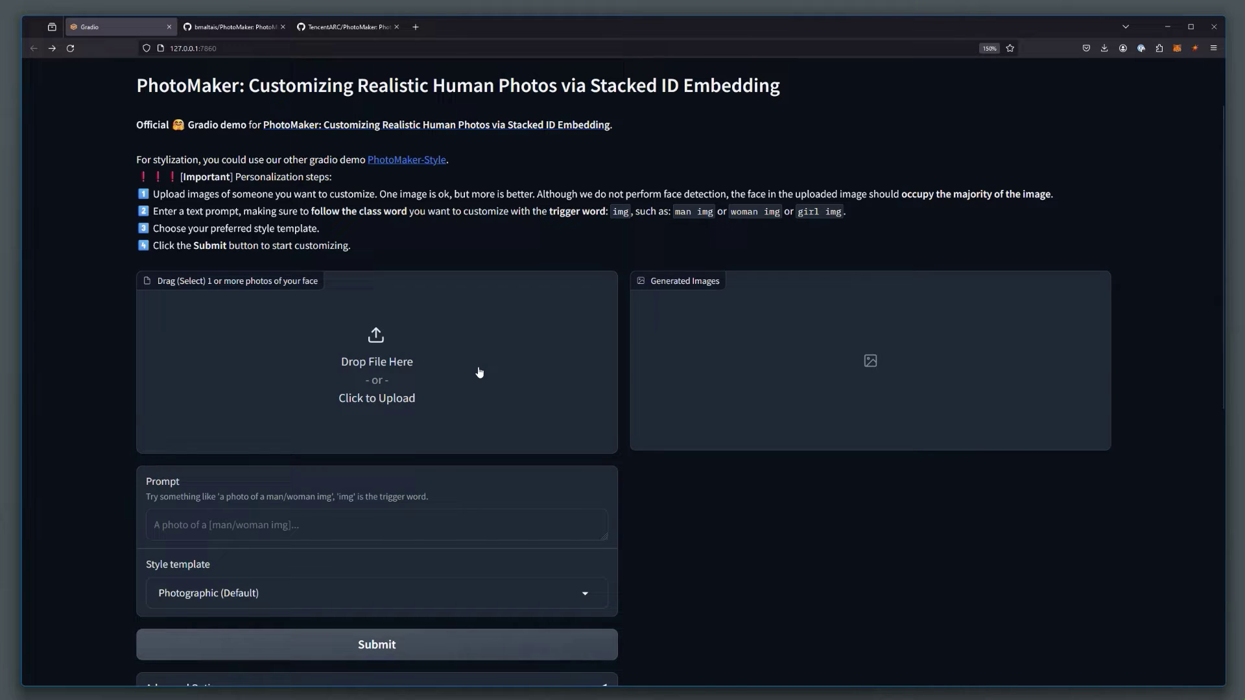
pyautogui.scroll(2, 479, 372)
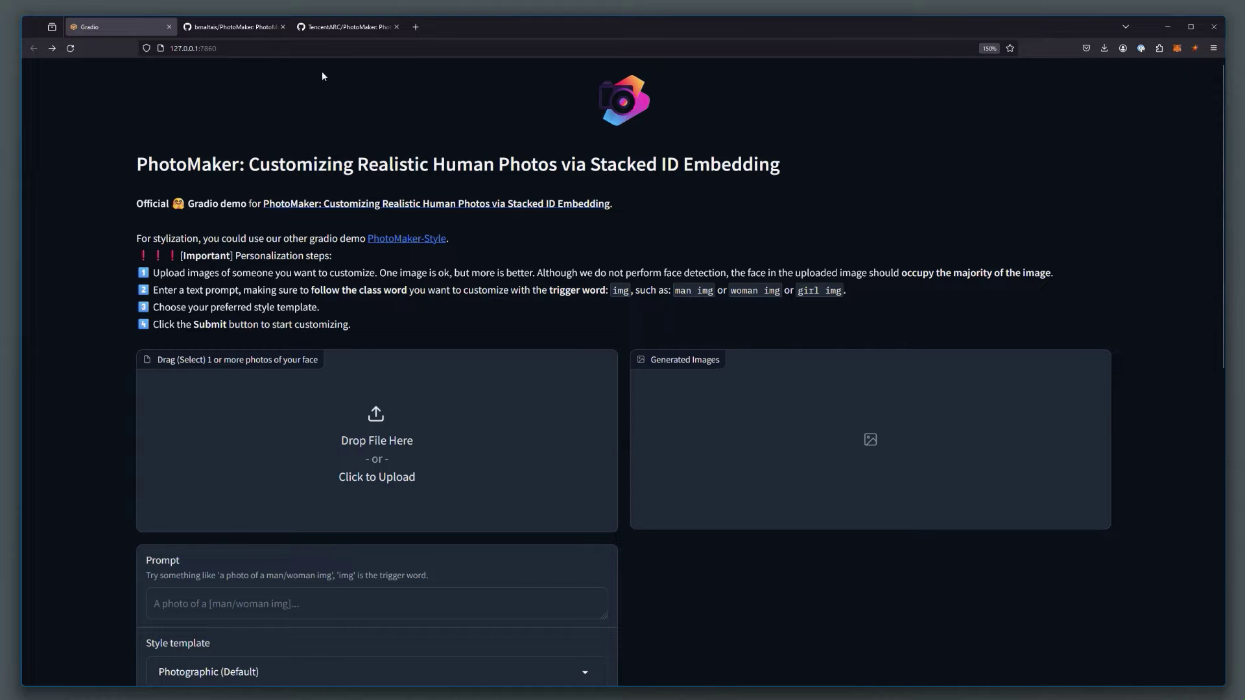
# Open the TencentARC/PhotoMaker repo and scroll its README to installation and model download instructions
pyautogui.click(344, 26)
pyautogui.scroll(5, 687, 300)
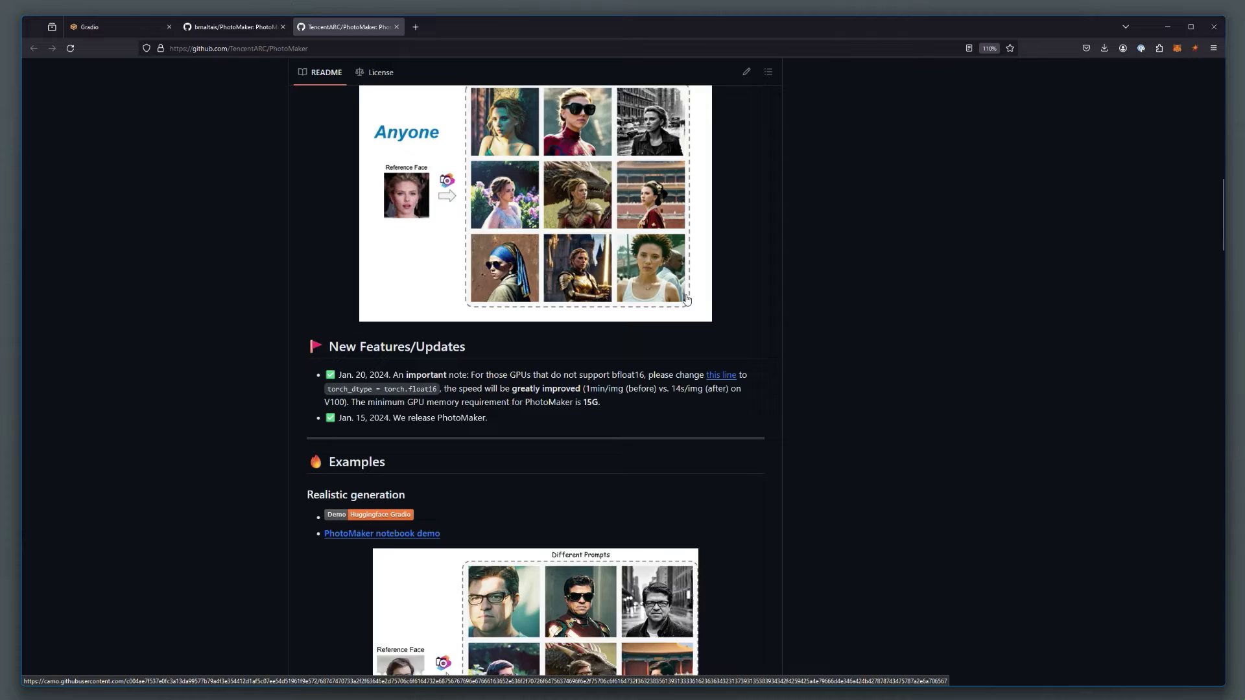
pyautogui.scroll(15, 687, 298)
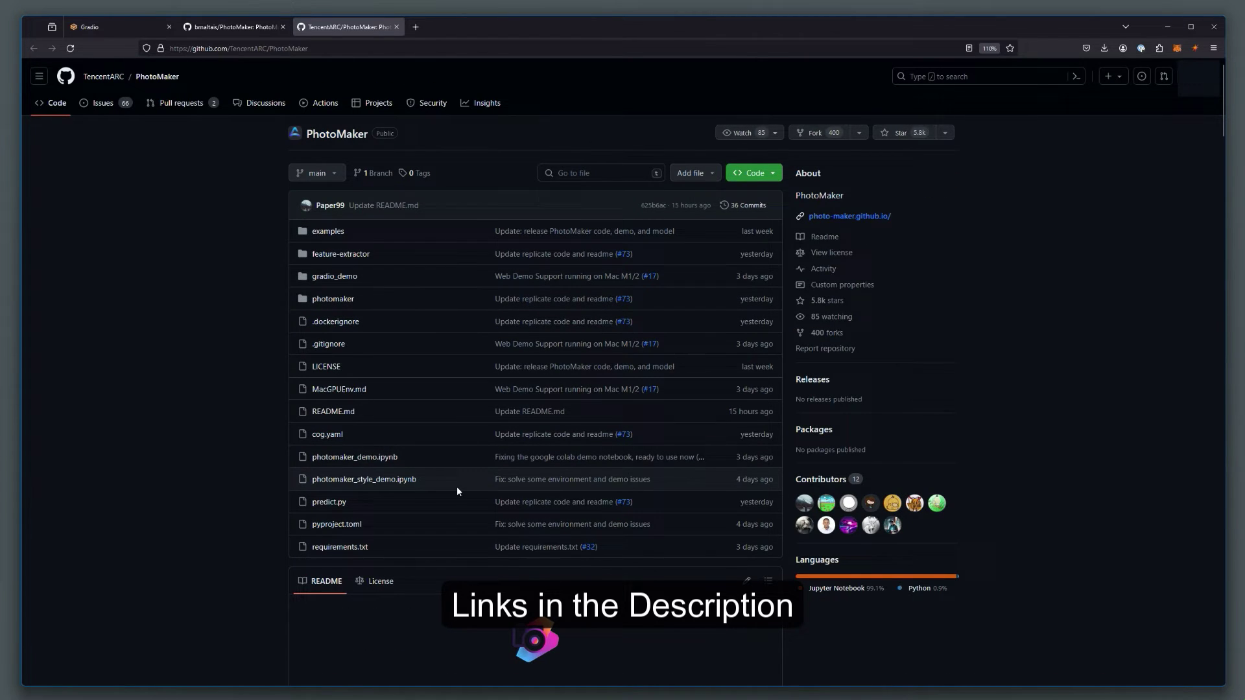
pyautogui.scroll(-15, 458, 491)
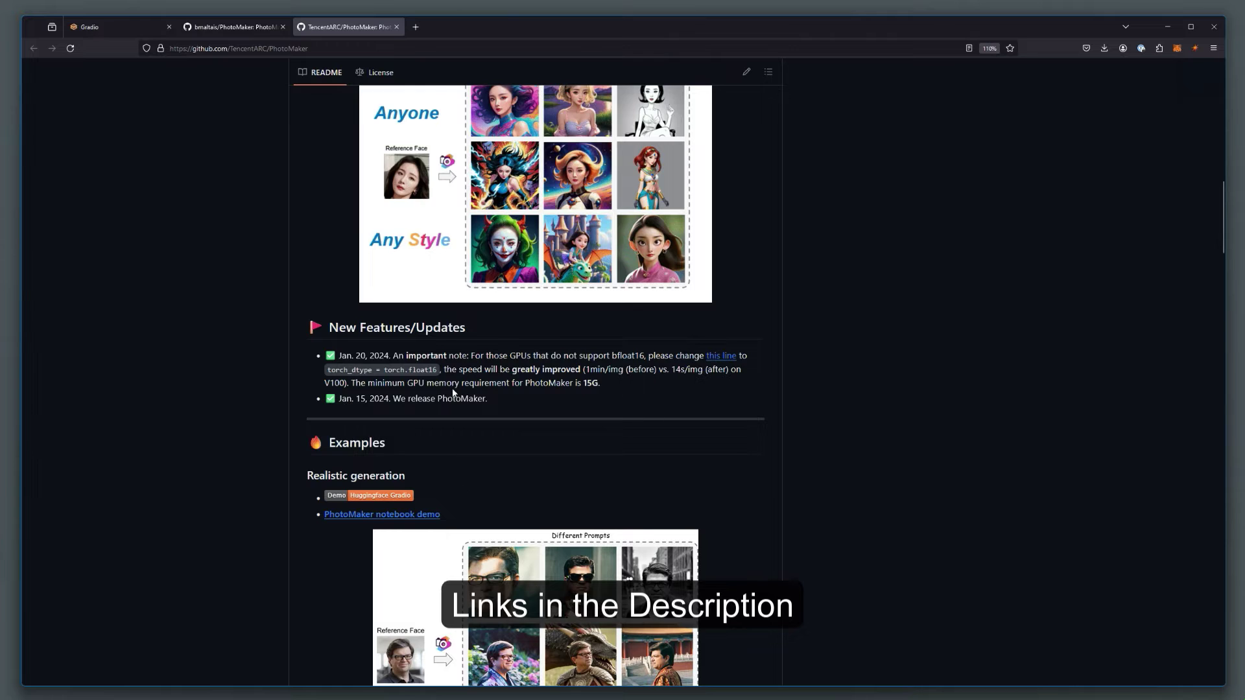
pyautogui.scroll(-15, 454, 393)
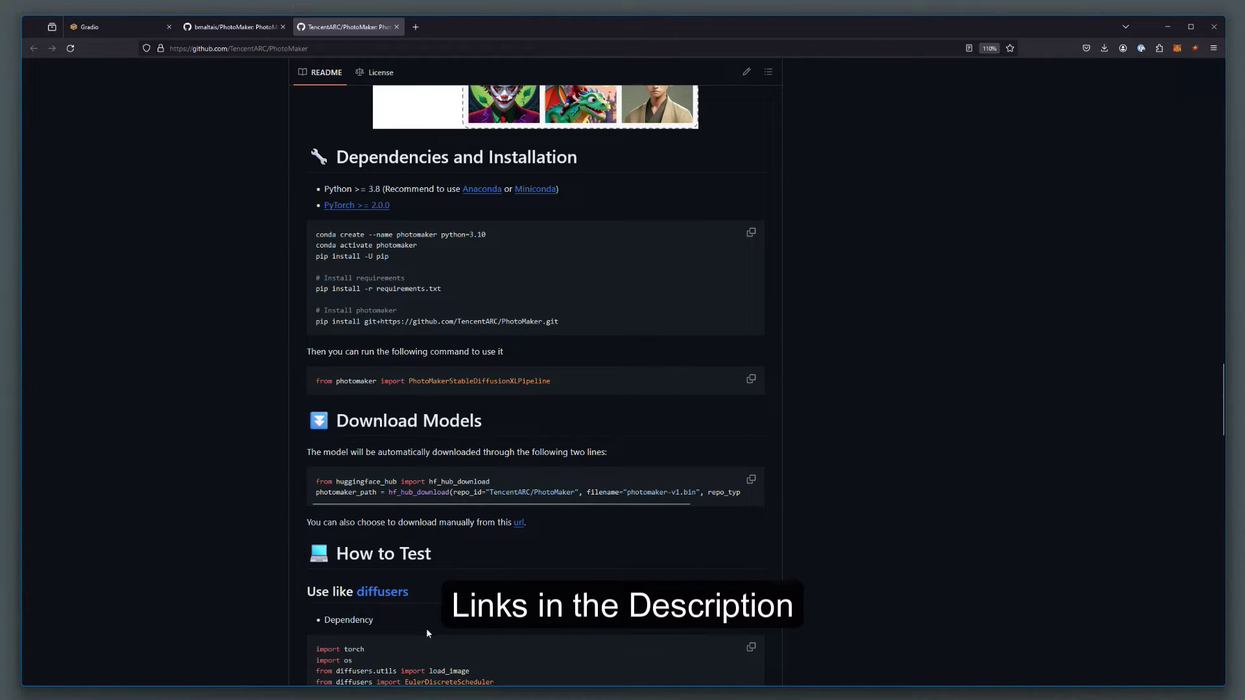
pyautogui.scroll(-3, 427, 634)
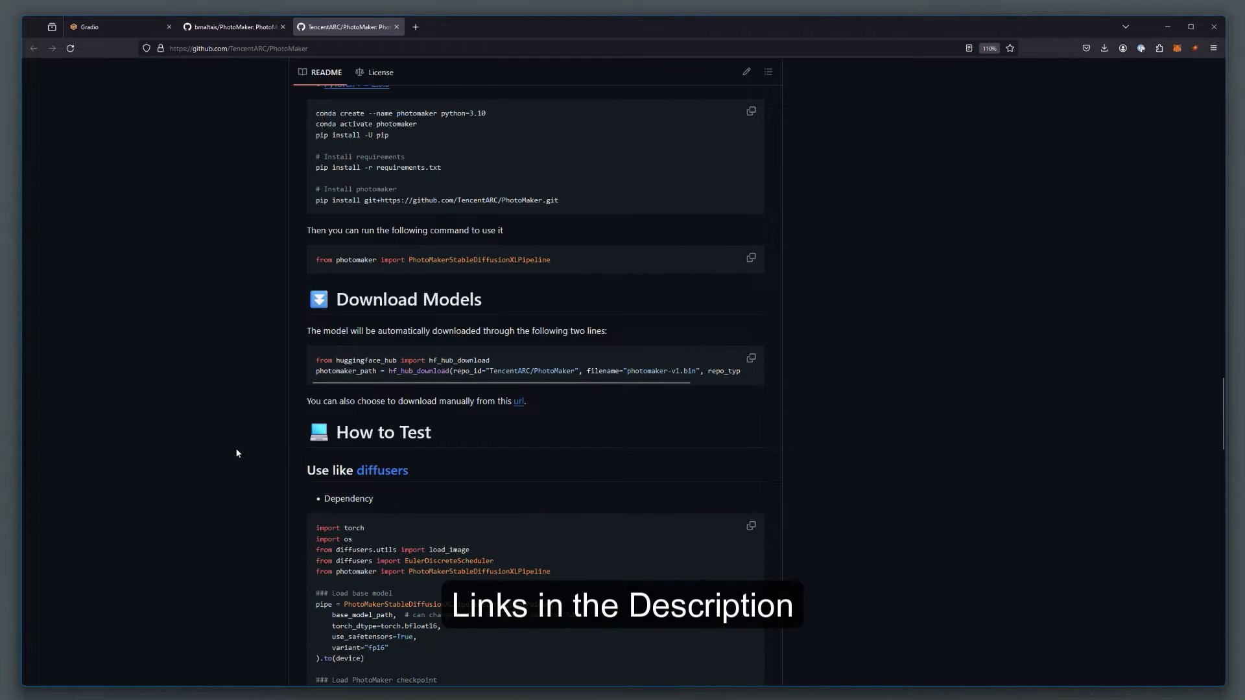
pyautogui.scroll(6, 649, 354)
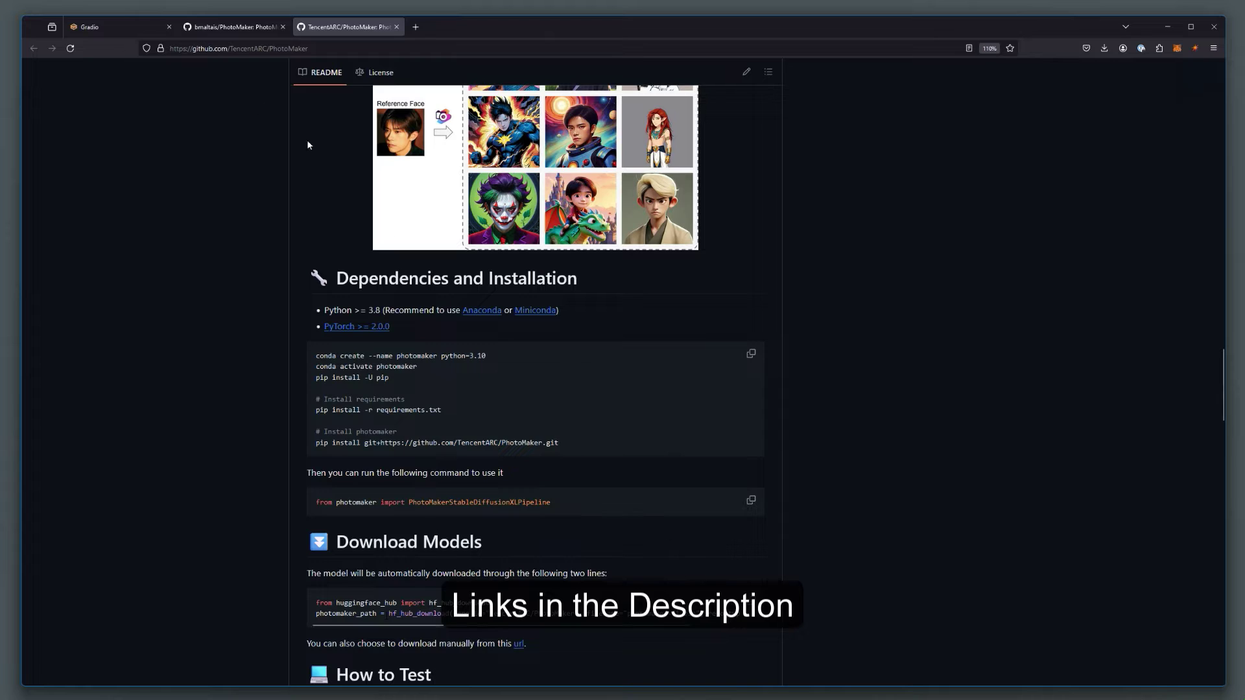
# Switch to the bmaltais/PhotoMaker fork and scroll its README to Windows pre-requirements and Setup
pyautogui.click(239, 35)
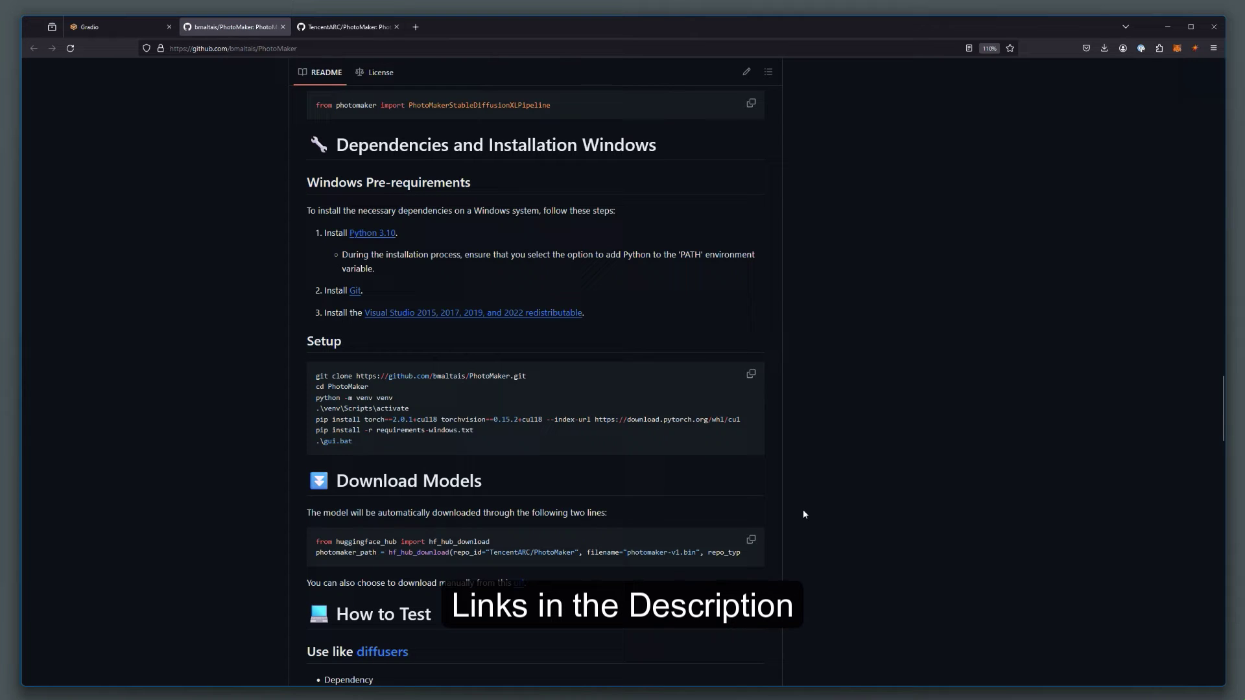
pyautogui.scroll(20, 805, 514)
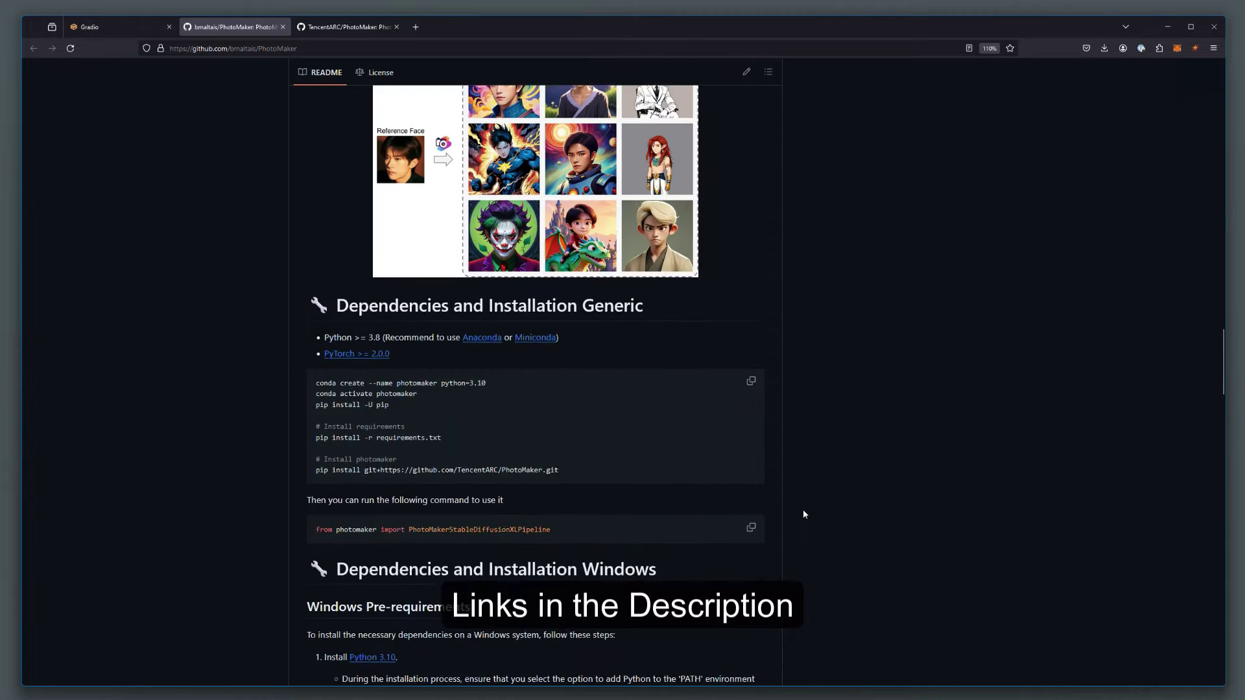
pyautogui.scroll(8, 802, 515)
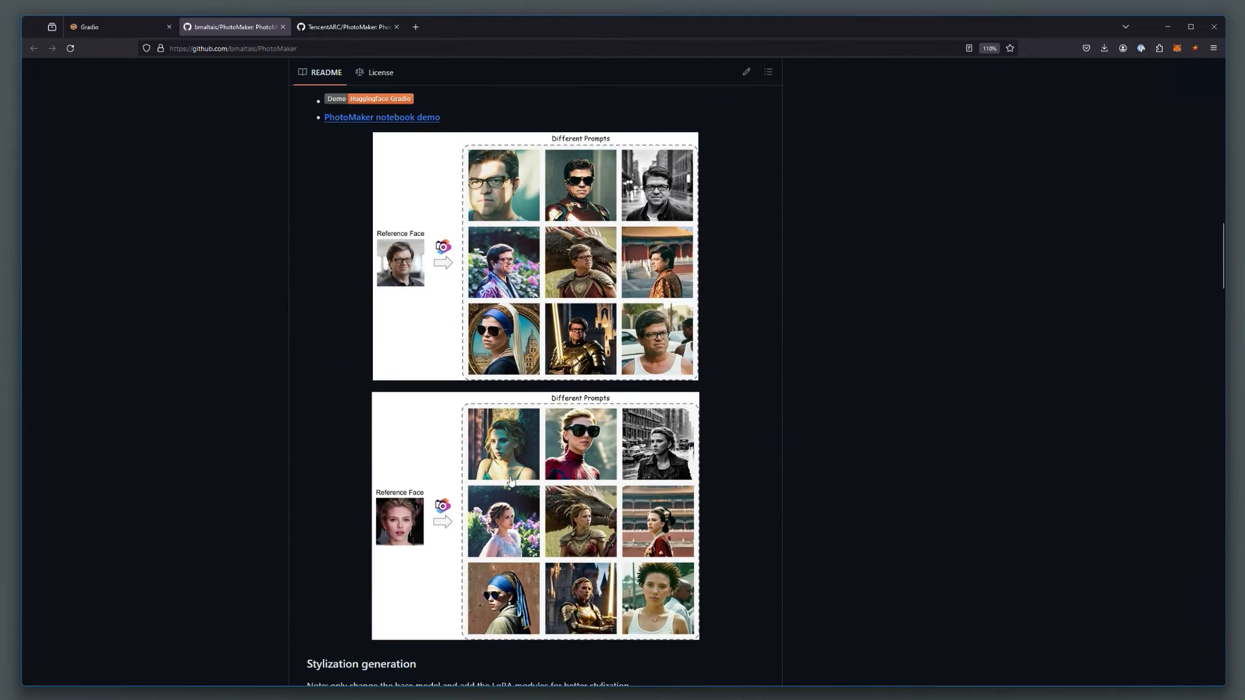
pyautogui.scroll(-15, 510, 476)
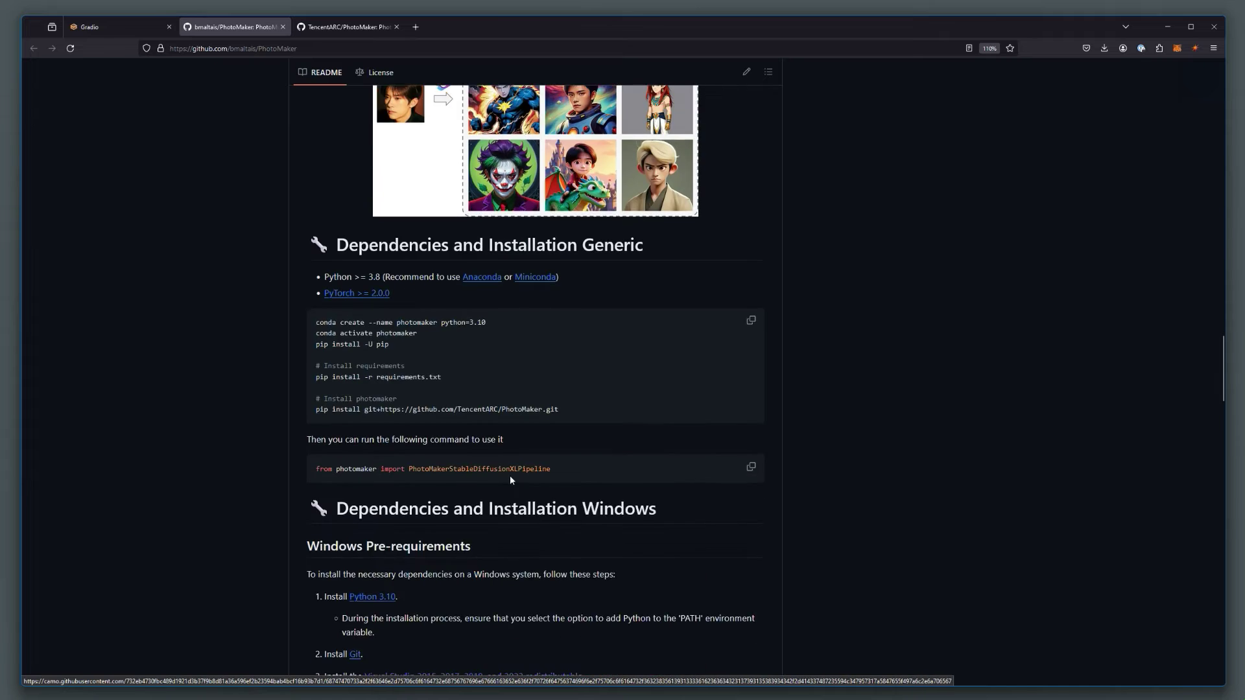
pyautogui.scroll(2, 509, 476)
pyautogui.scroll(-2, 510, 476)
pyautogui.scroll(1, 509, 476)
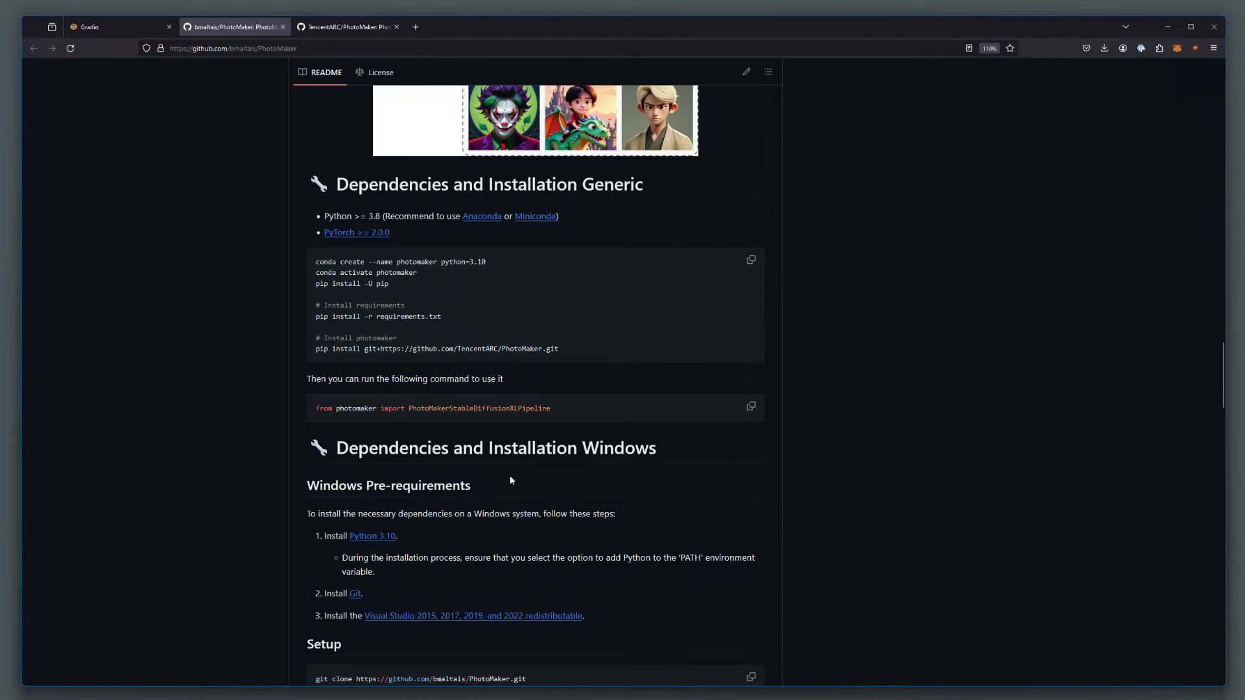
pyautogui.scroll(-3, 510, 480)
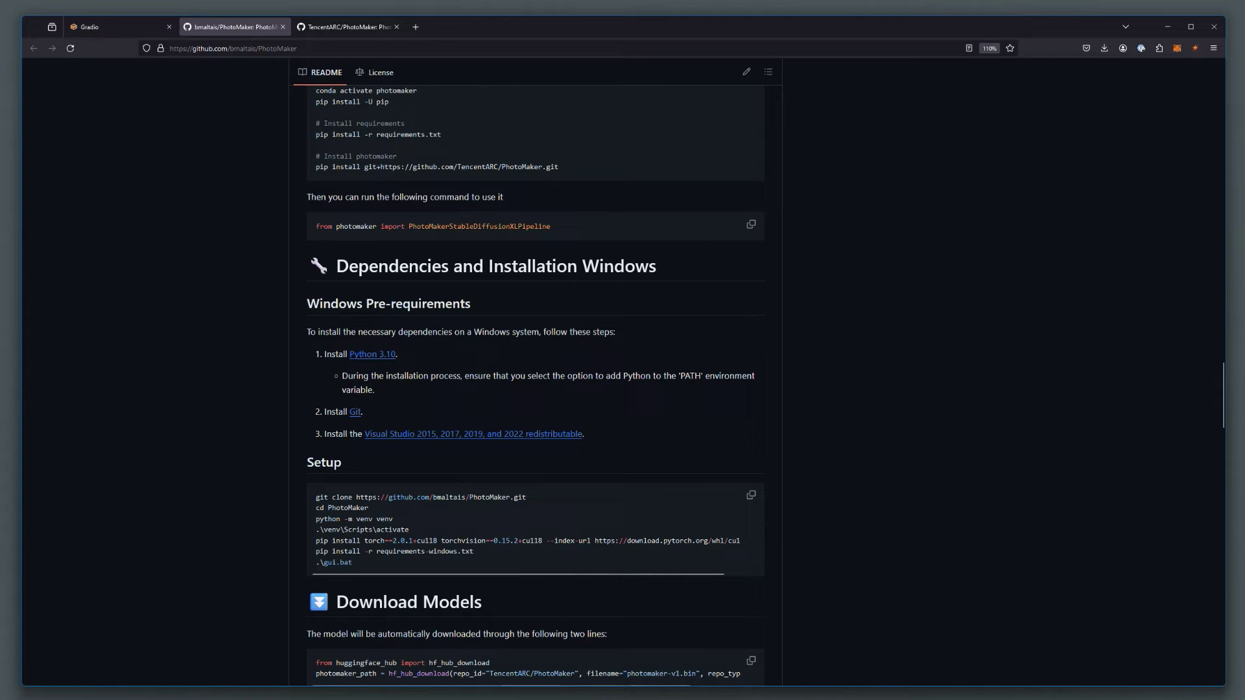
pyautogui.hotkey('alt', 'Tab')
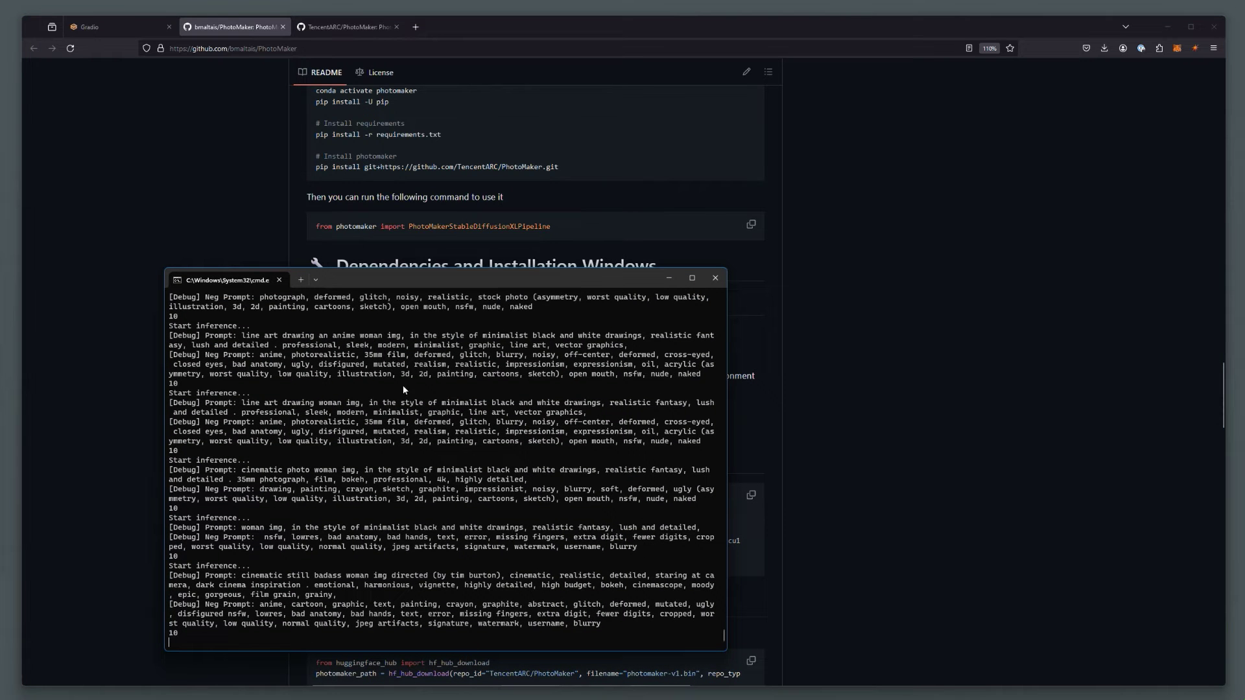
pyautogui.scroll(5, 272, 357)
pyautogui.scroll(-5, 342, 519)
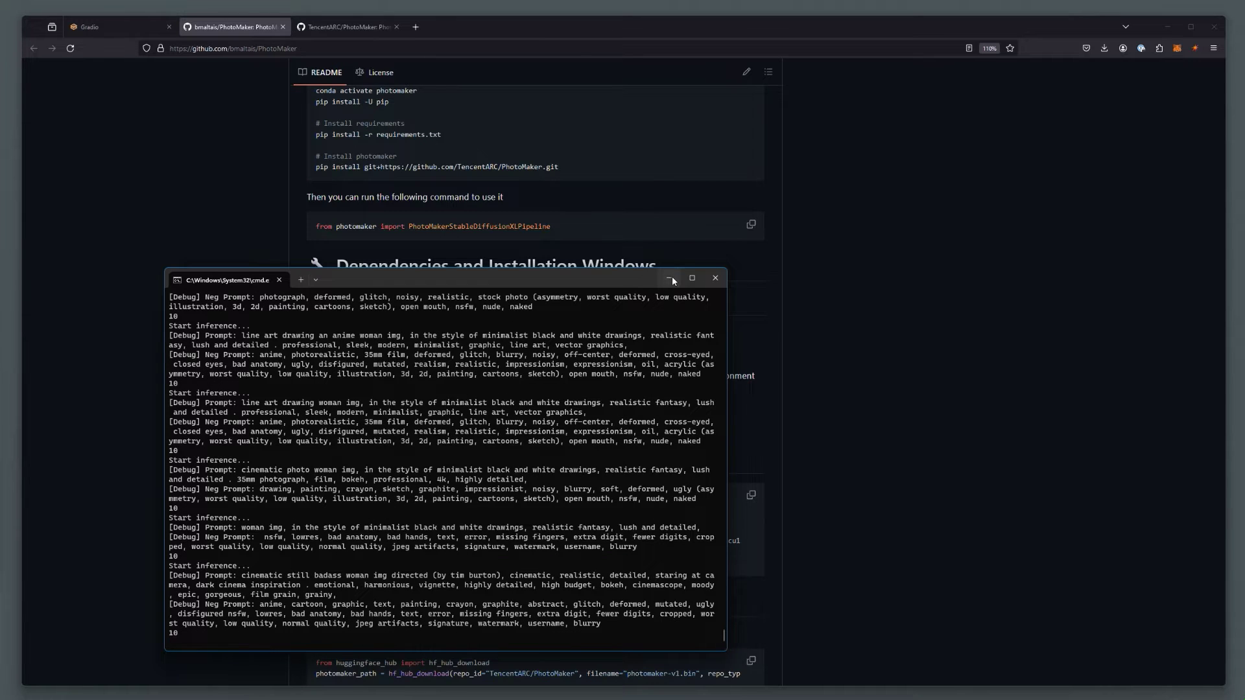
pyautogui.click(671, 277)
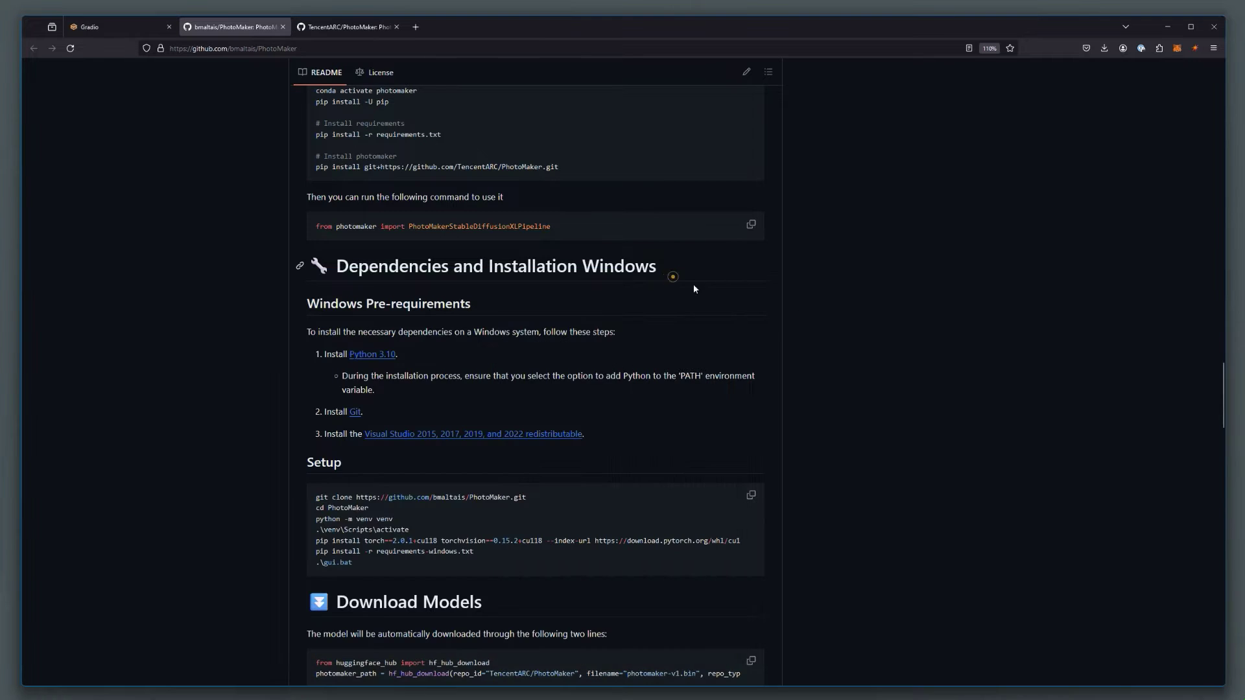
# Upload four reference face photos and paste the 'badass woman img directed (by tim burton), cinematic…' prompt
pyautogui.click(122, 28)
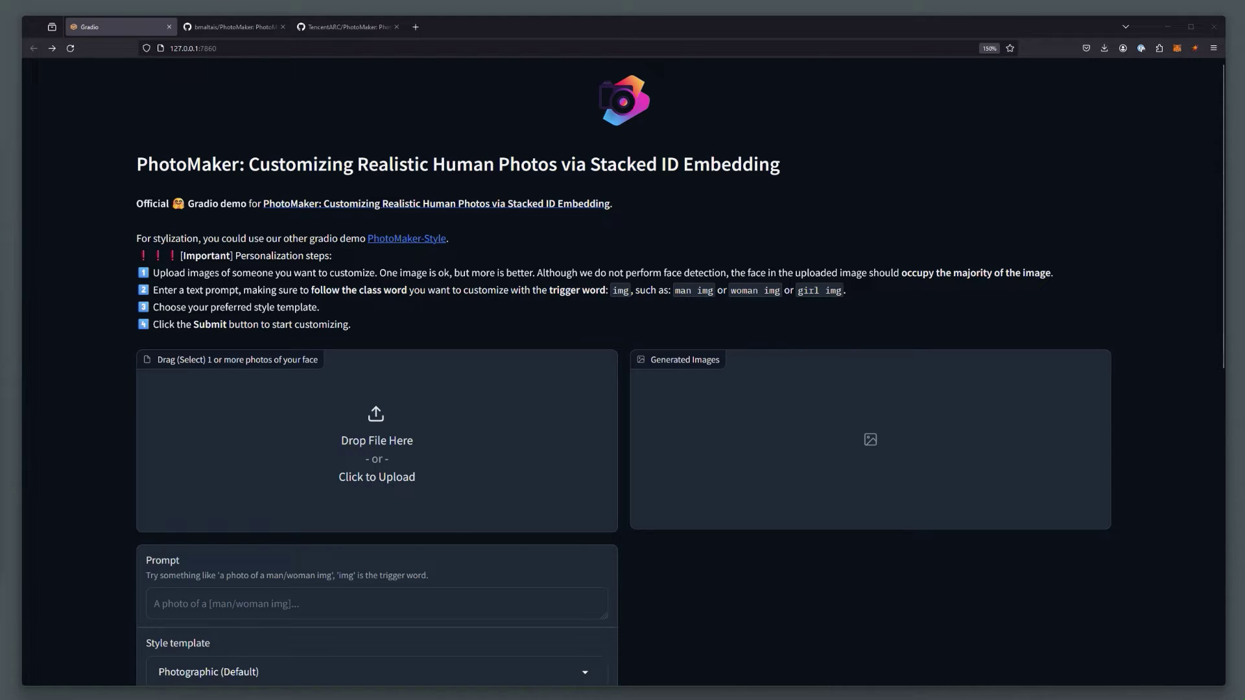
pyautogui.moveTo(377, 454)
pyautogui.mouseDown()
pyautogui.moveTo(389, 417)
pyautogui.moveTo(382, 448)
pyautogui.mouseUp()
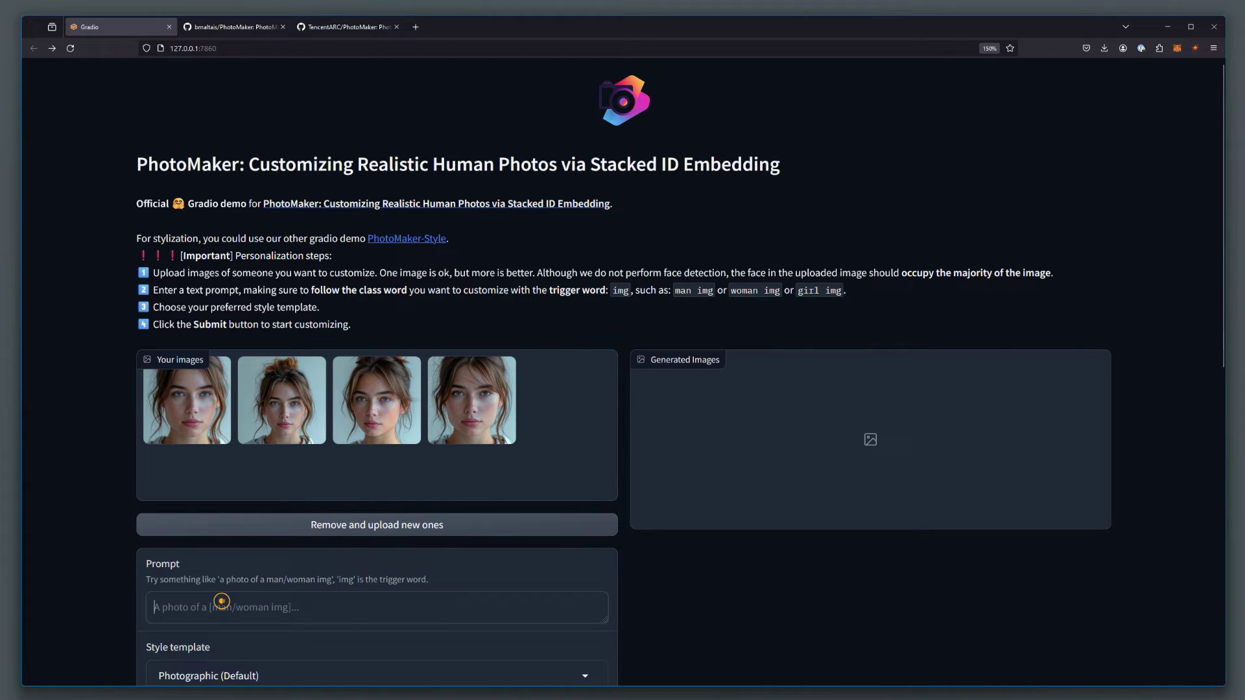
pyautogui.click(222, 601)
pyautogui.write('badass woman img directed (by tim burton), cinematic, realistic, detailed, staring at camera, dark cinema inspiration')
pyautogui.scroll(-3, 411, 612)
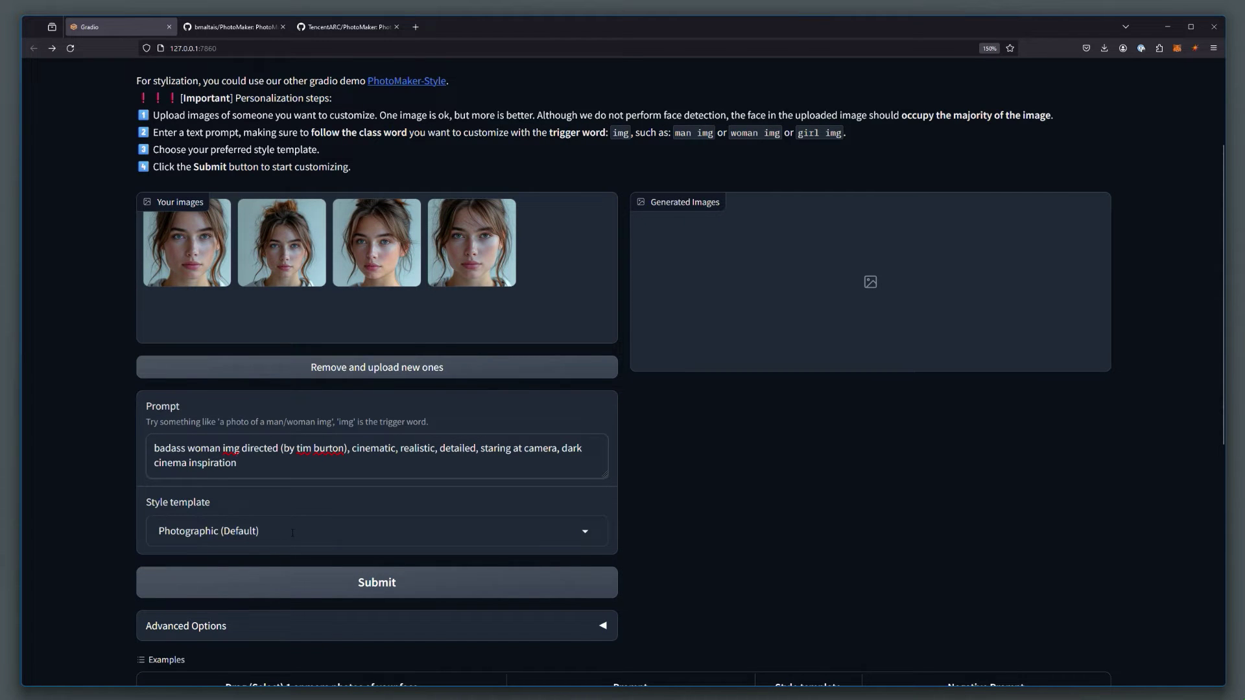
pyautogui.scroll(-3, 320, 533)
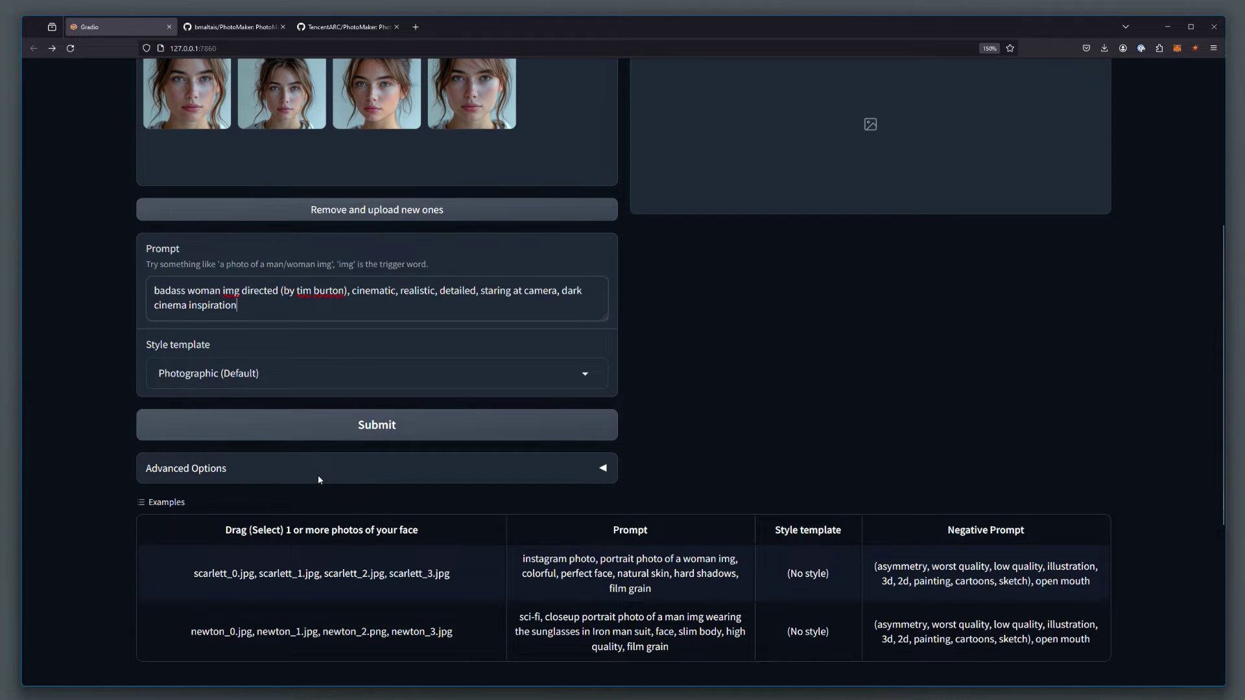
# Expand Advanced Options and keep the defaults: 2 outputs, 50 steps, guidance 5, 1024×1024
pyautogui.click(192, 472)
pyautogui.scroll(-3, 416, 388)
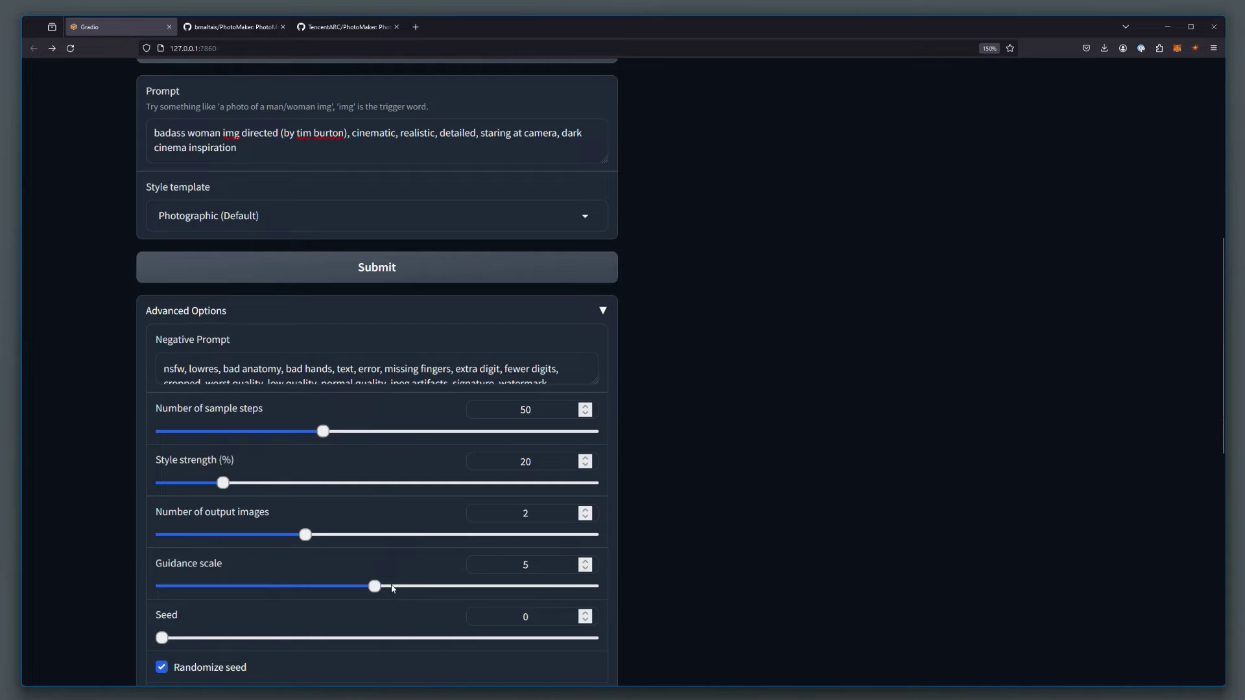
pyautogui.scroll(-1, 392, 587)
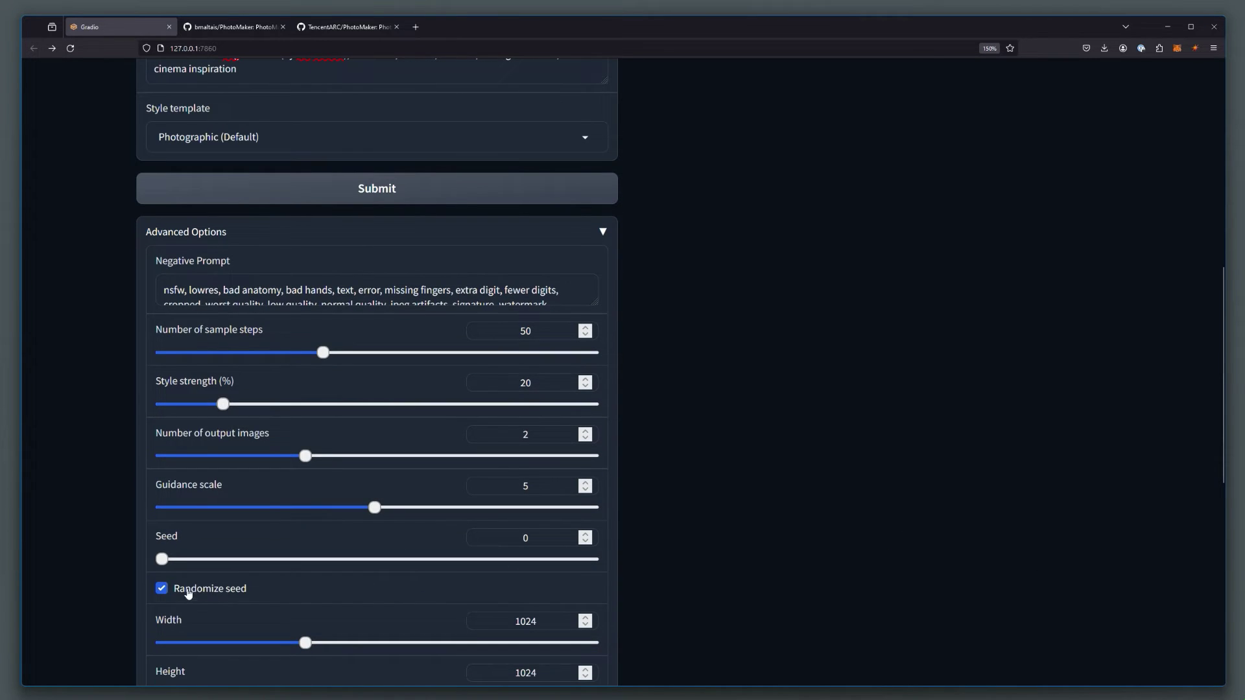
pyautogui.scroll(-2, 305, 590)
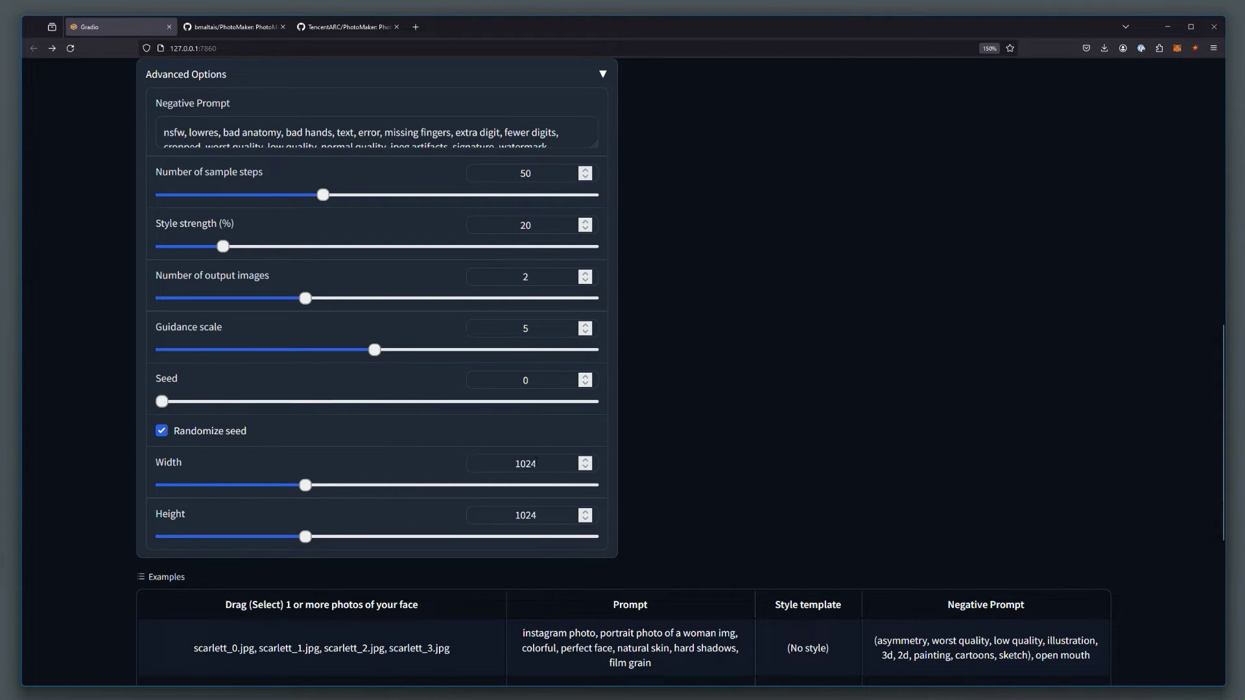
pyautogui.scroll(6, 340, 515)
# Submit the generation and return to the Generated Images gallery at the top
pyautogui.click(341, 509)
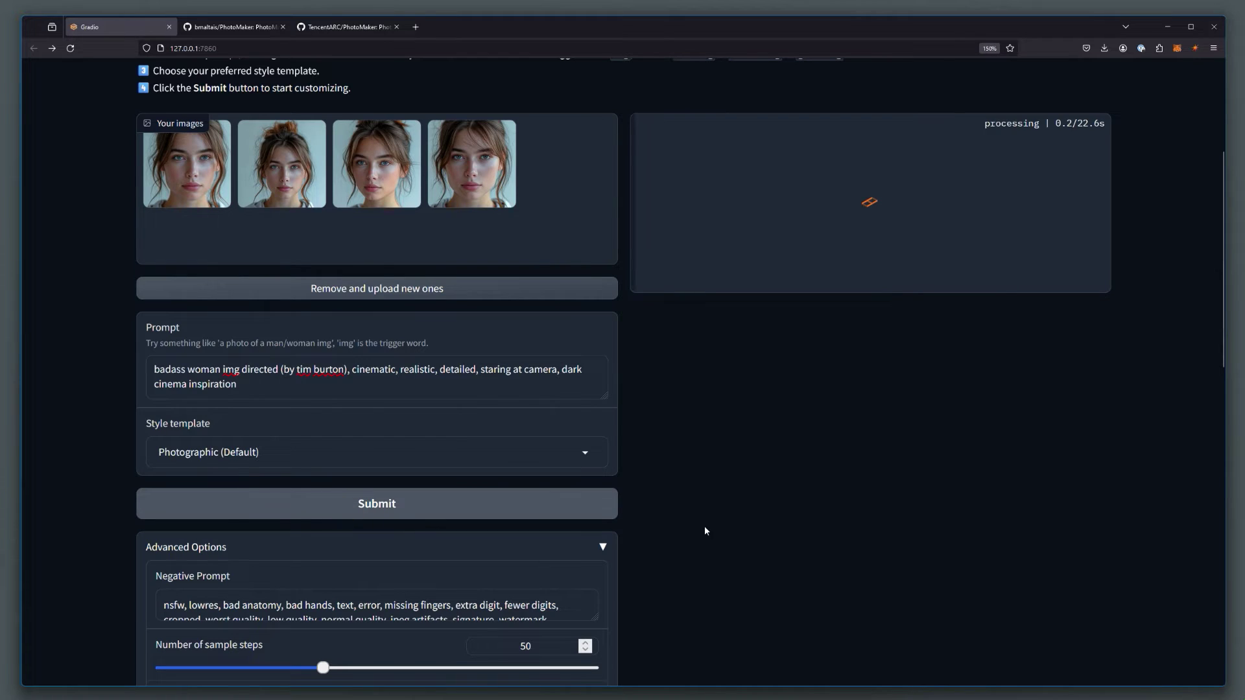
pyautogui.scroll(3, 704, 527)
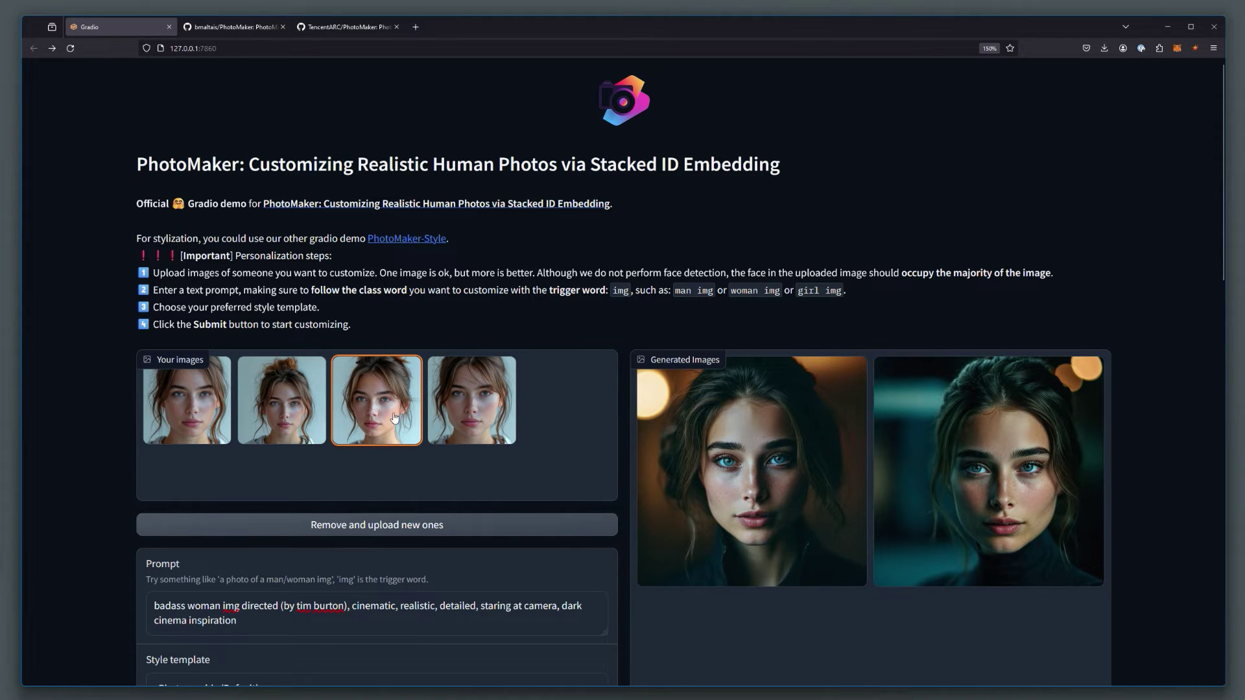
pyautogui.click(202, 418)
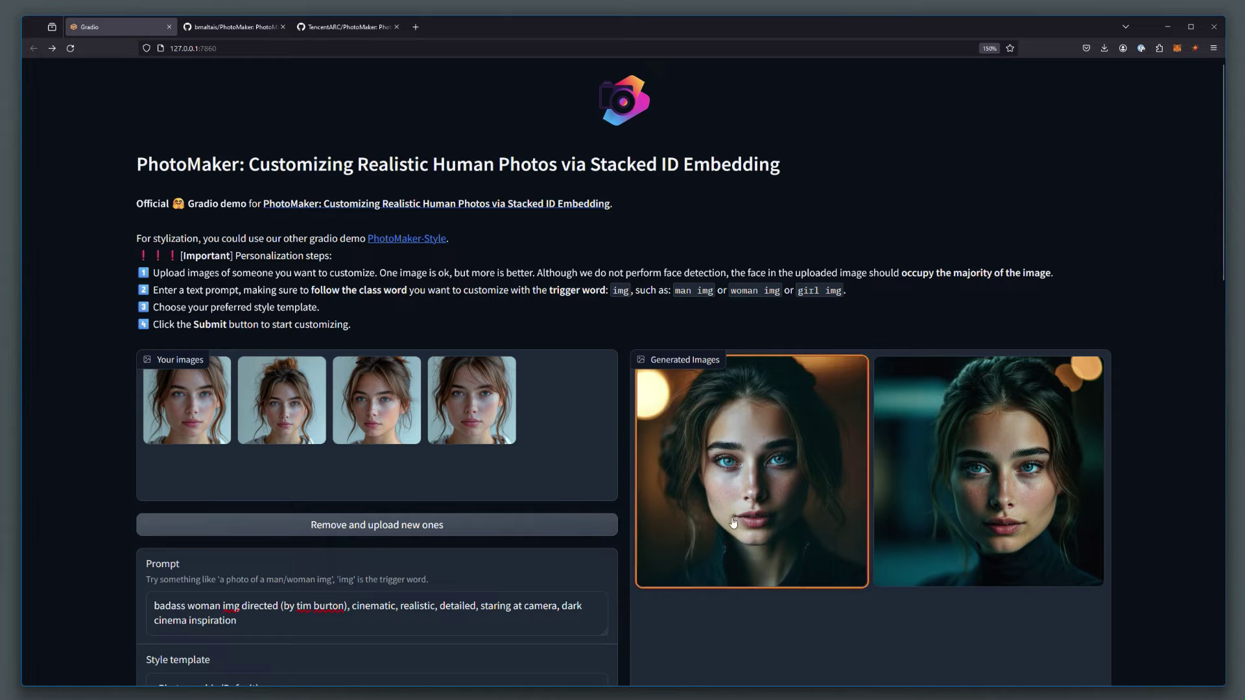
pyautogui.scroll(-2, 742, 551)
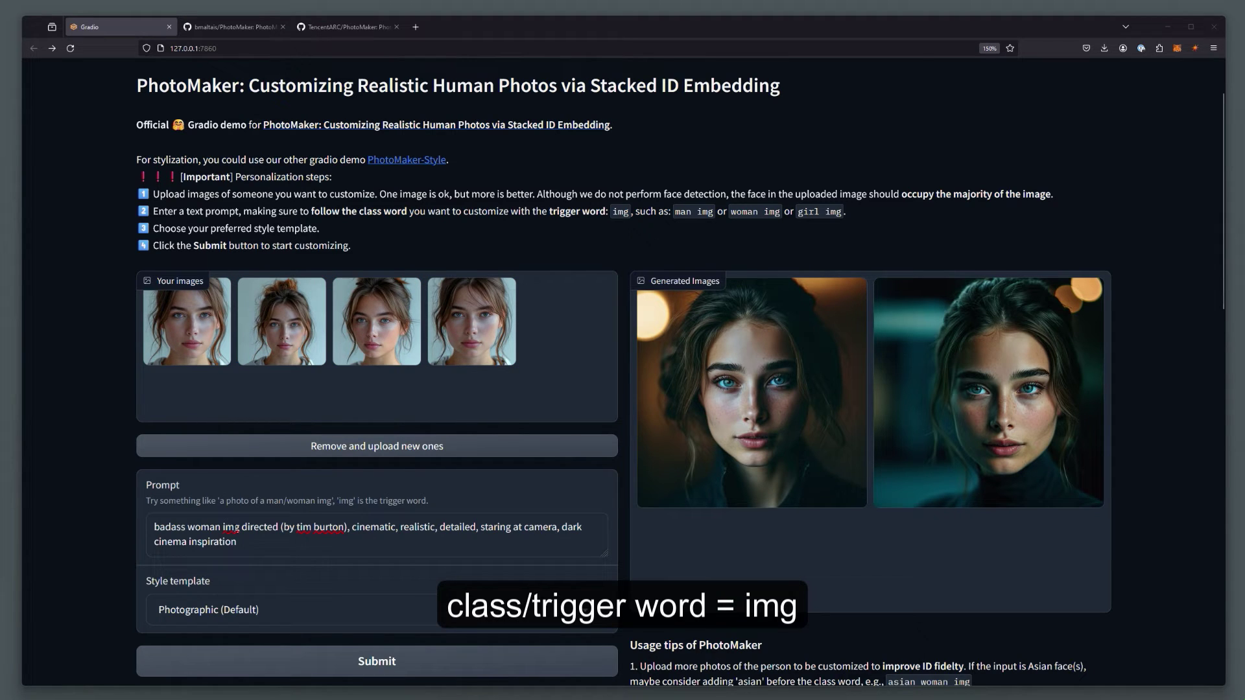
pyautogui.doubleClick(231, 527)
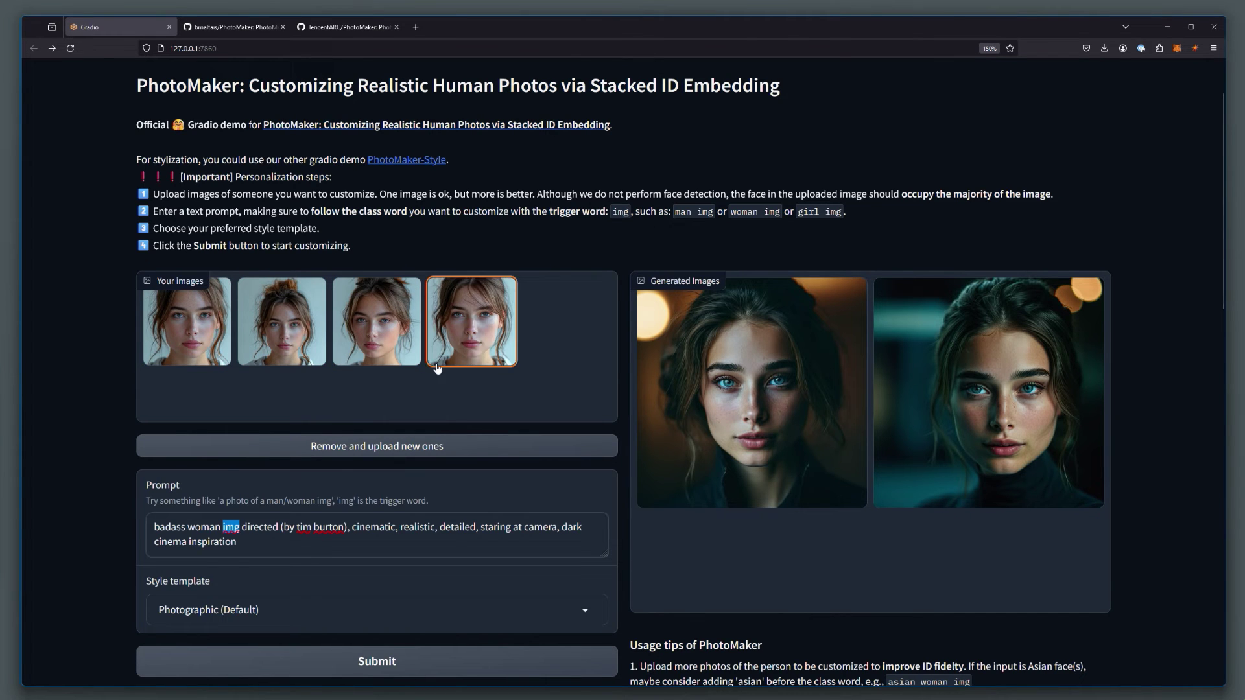
# Set the Style template to Cinematic
pyautogui.scroll(-3, 364, 554)
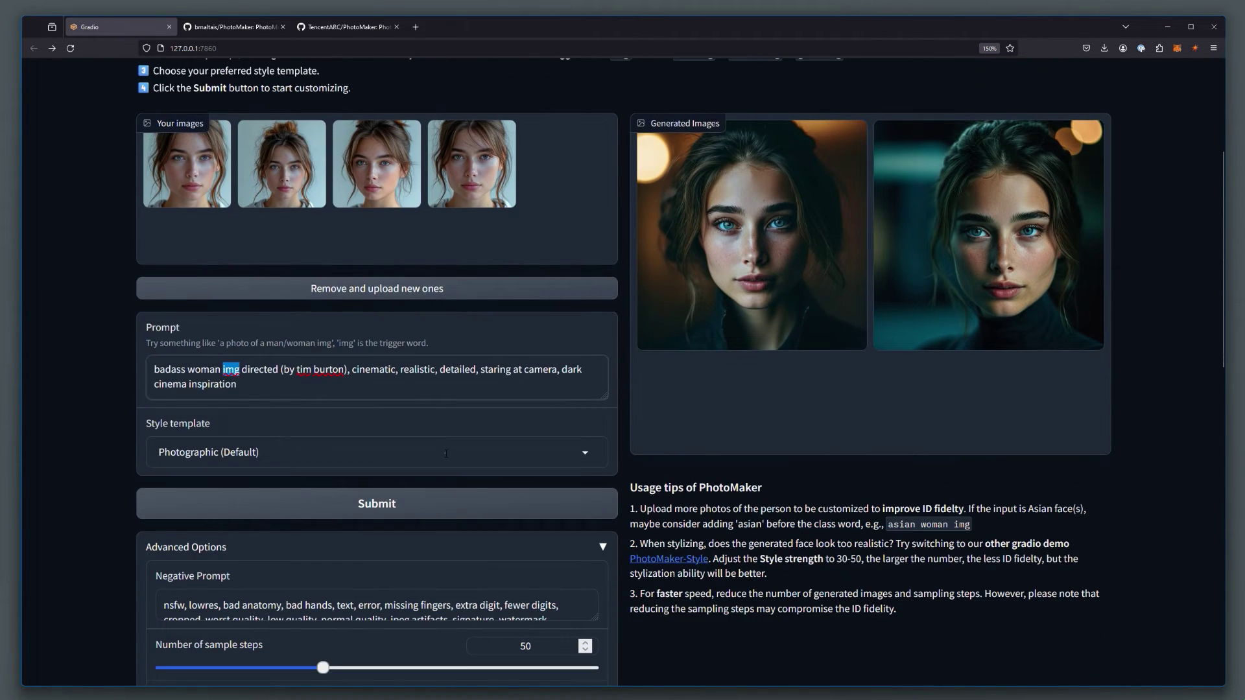
pyautogui.click(446, 454)
pyautogui.click(325, 177)
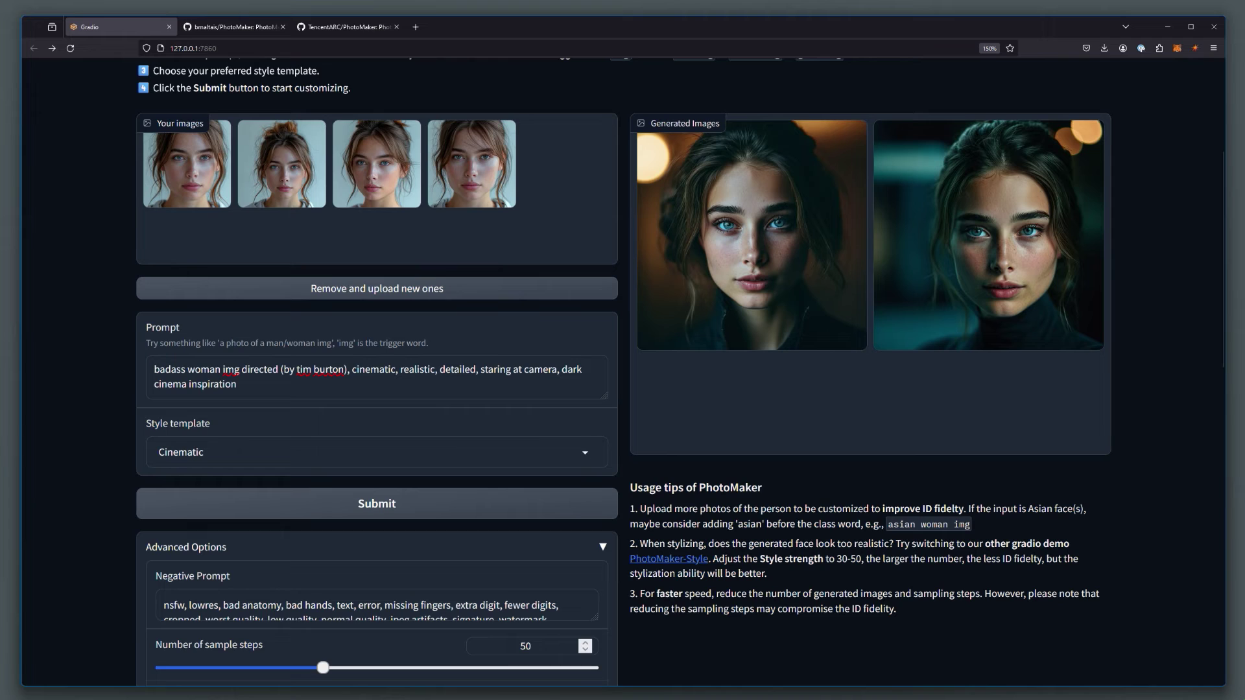
# Replace the prompt with the lilac chrome helmet supermodel prompt and generate
pyautogui.tripleClick(315, 390)
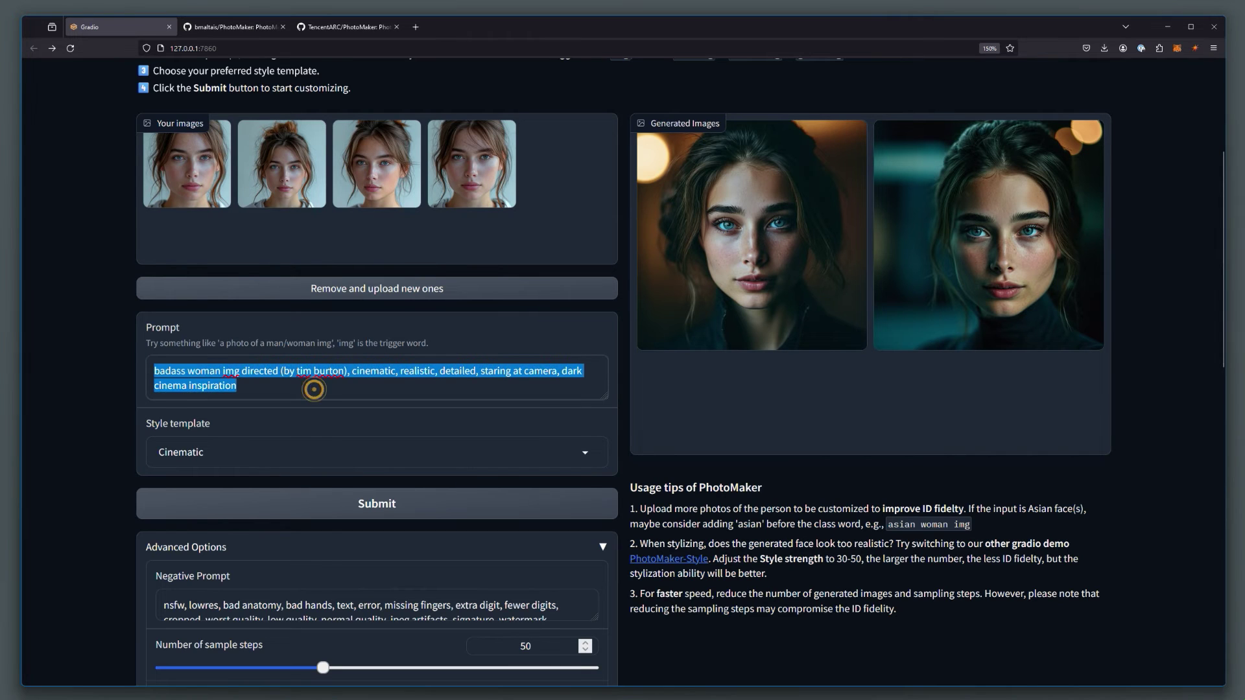
pyautogui.write('Beauty fashion editorial photo of a supermodel woman img wearing retro futuristic lilac chrome makeup and large round retro futuristic glass helmet')
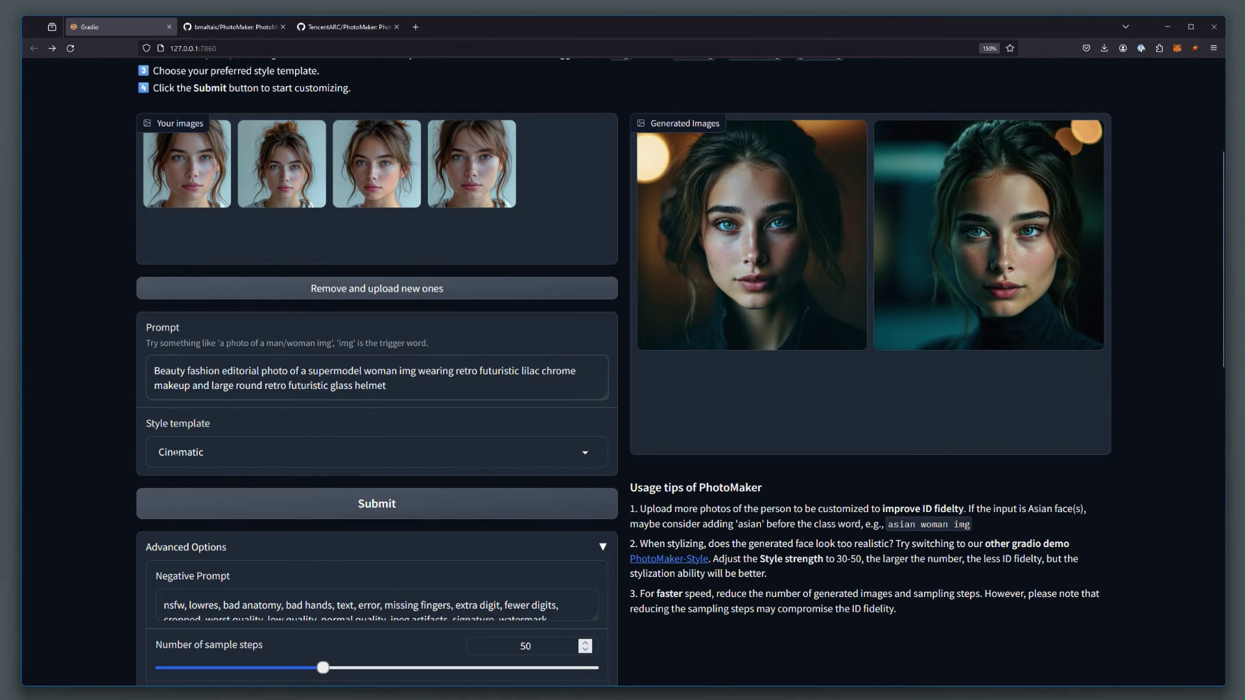
pyautogui.click(306, 507)
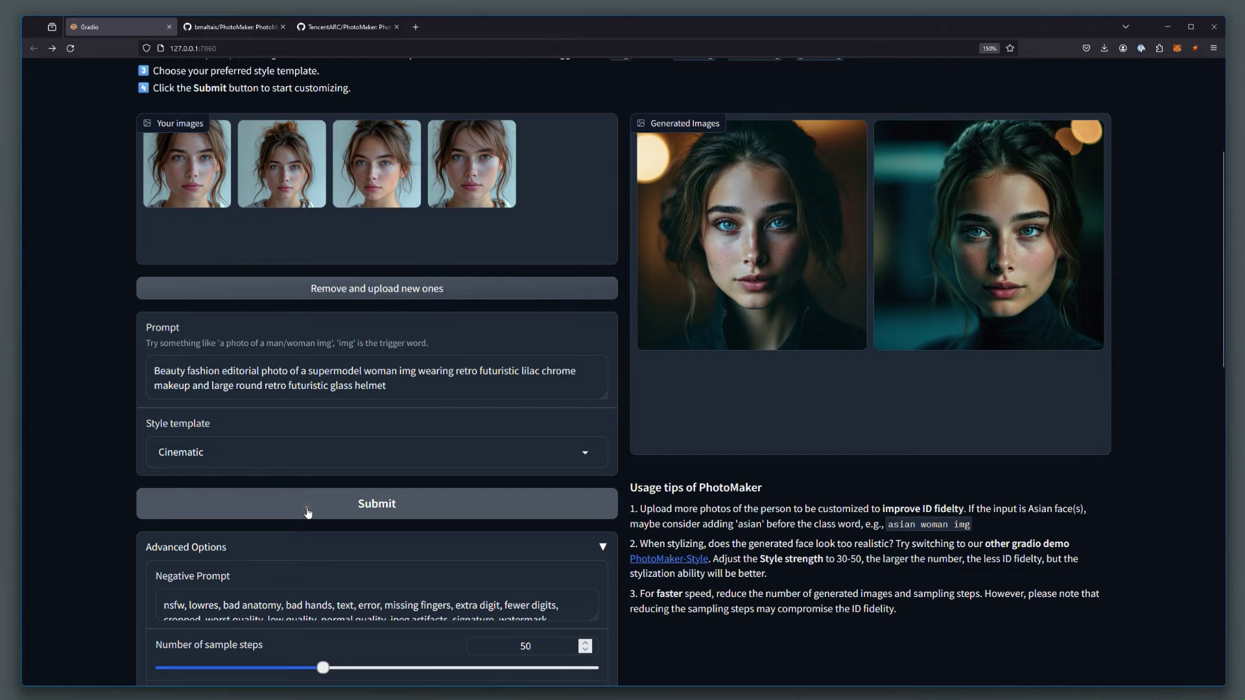
pyautogui.scroll(3, 902, 569)
pyautogui.scroll(-2, 902, 569)
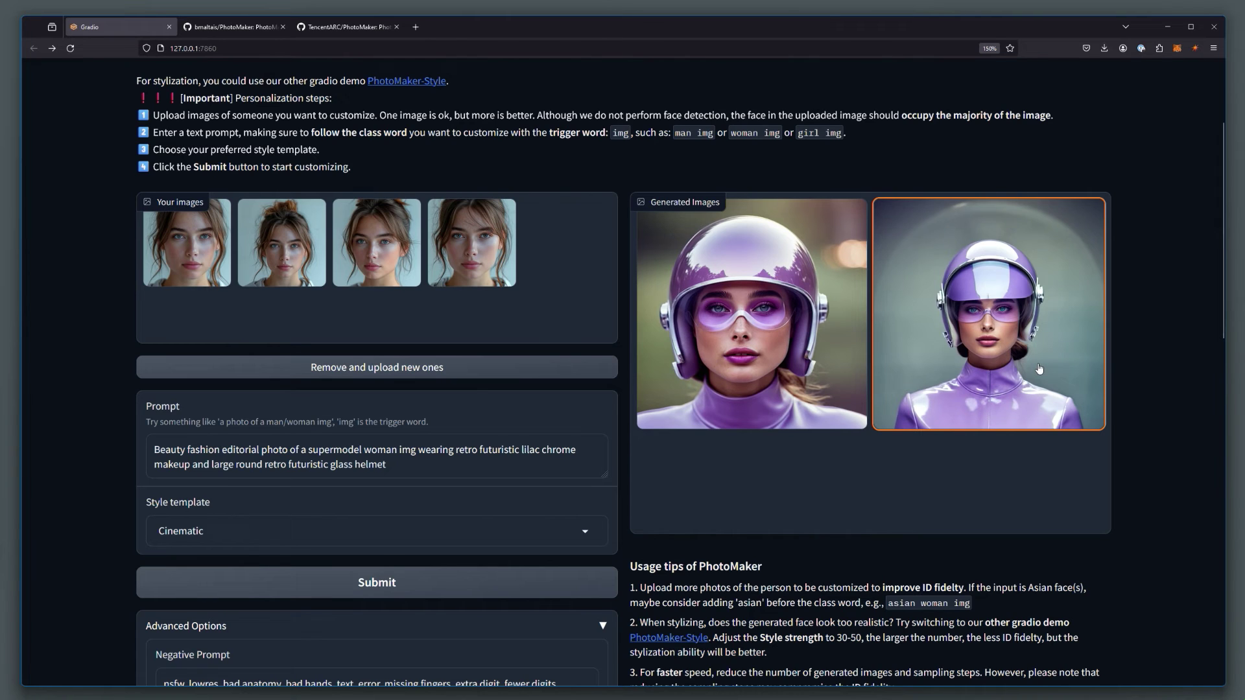
# Download the second and then the first lilac-helmet portrait as PNGs from the preview
pyautogui.click(997, 322)
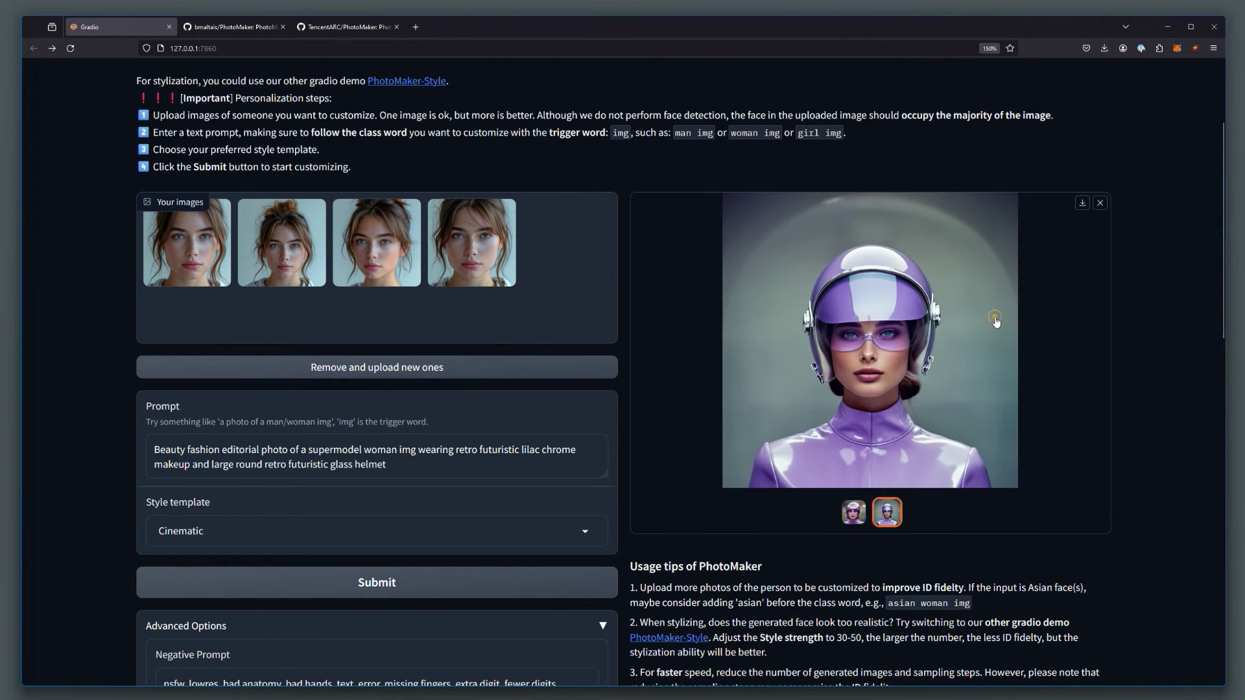
pyautogui.click(1082, 205)
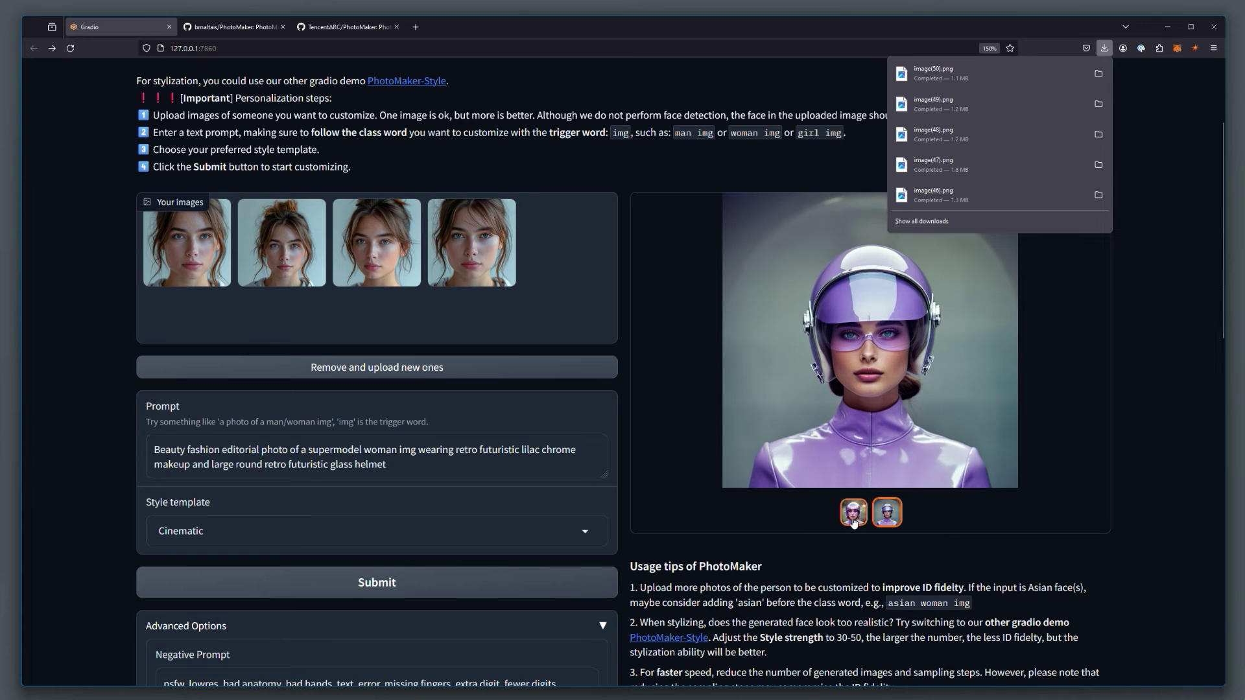
pyautogui.click(854, 512)
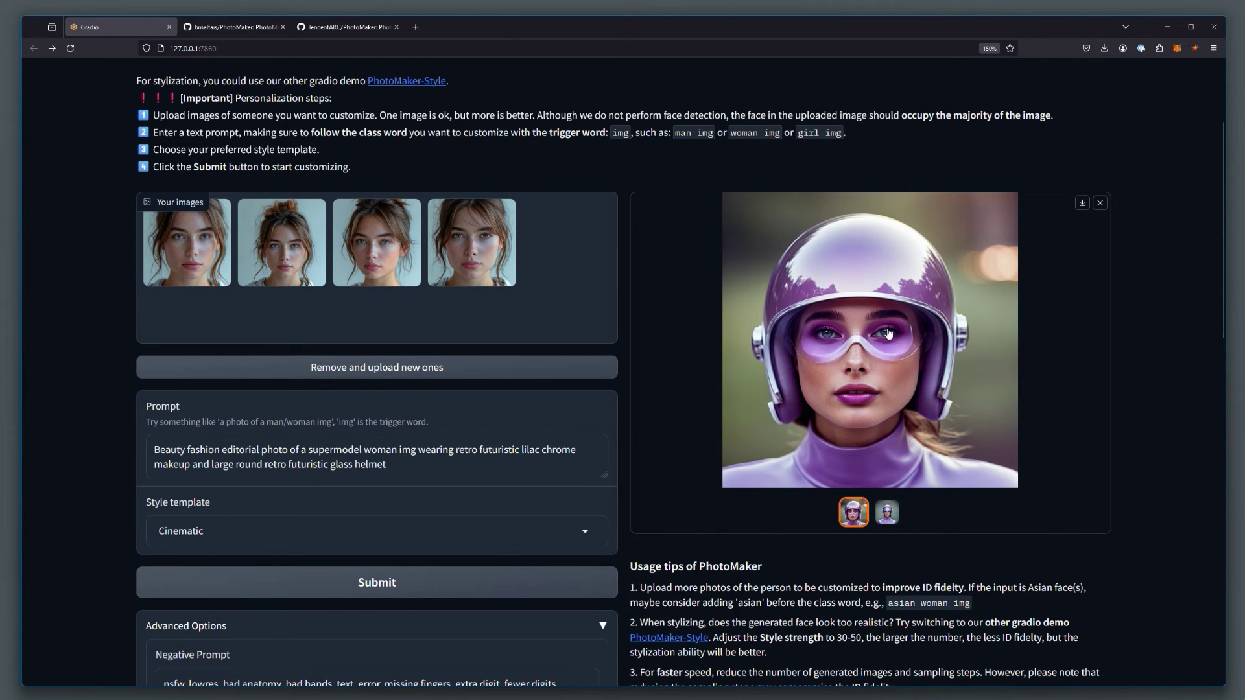
pyautogui.click(1083, 203)
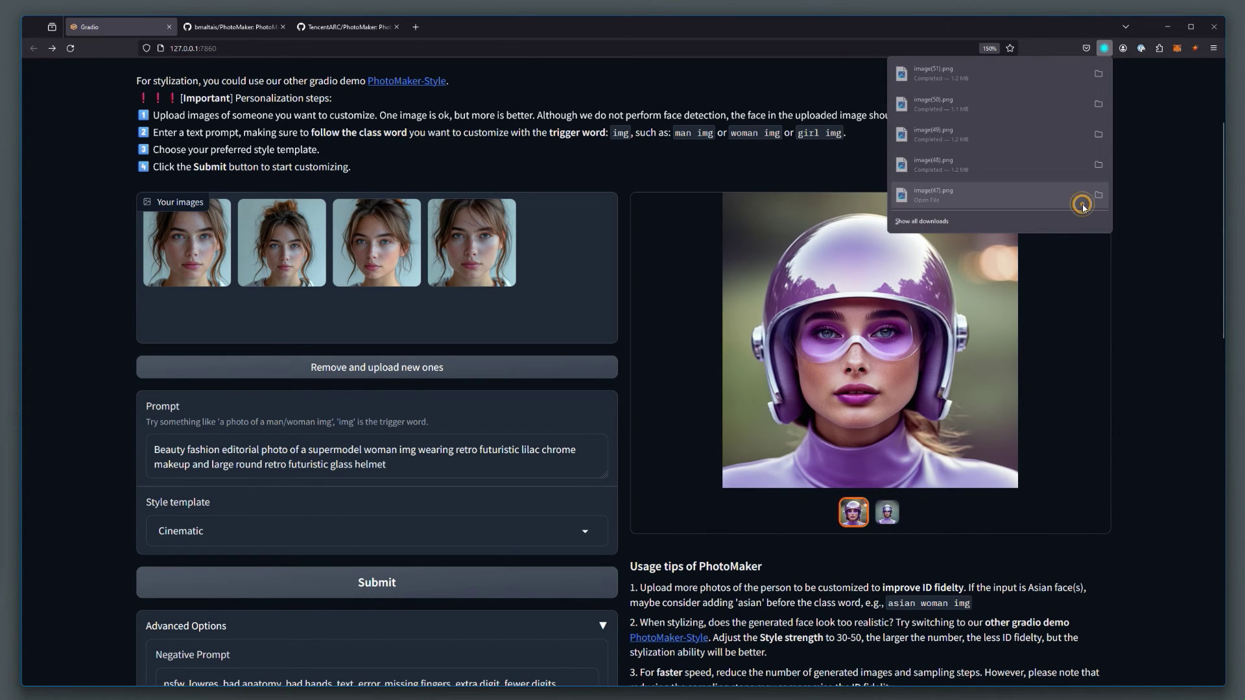
pyautogui.click(1145, 404)
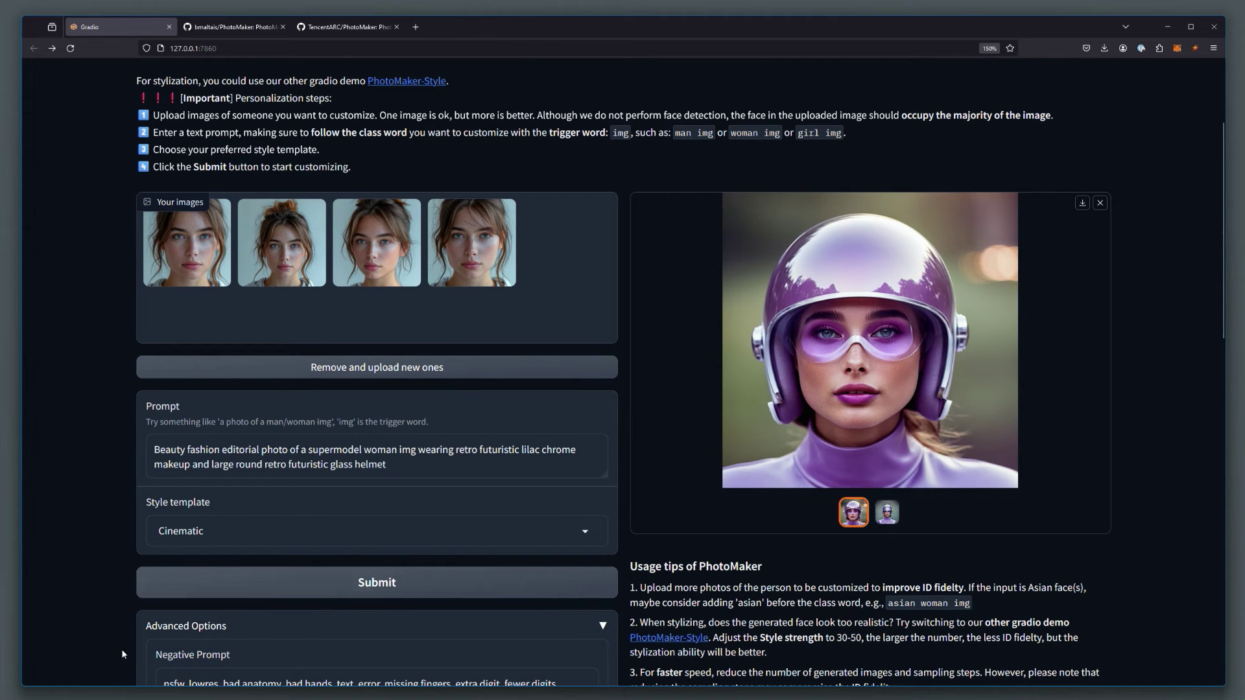
# In Lightroom's Compare view, flip between image(45).png and image(46).png against rus-4.png
pyautogui.hotkey('alt', 'Tab')
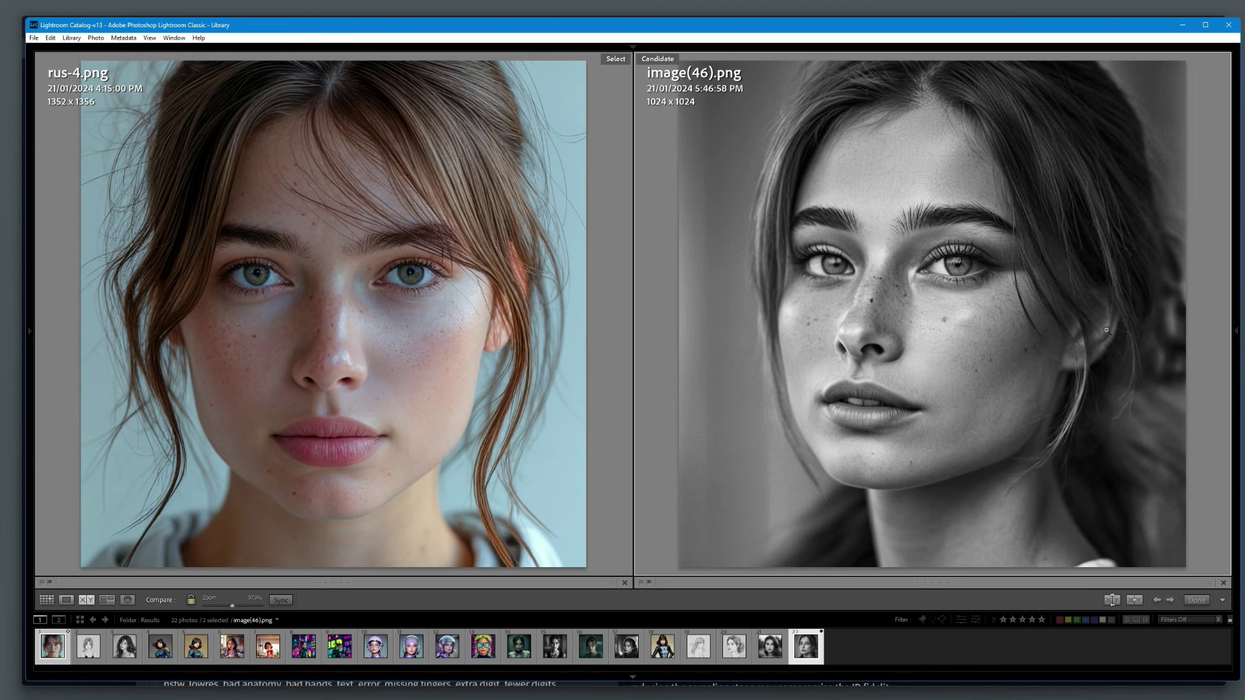
pyautogui.press('Left')
pyautogui.press('Right')
pyautogui.press('Left')
pyautogui.press('Right')
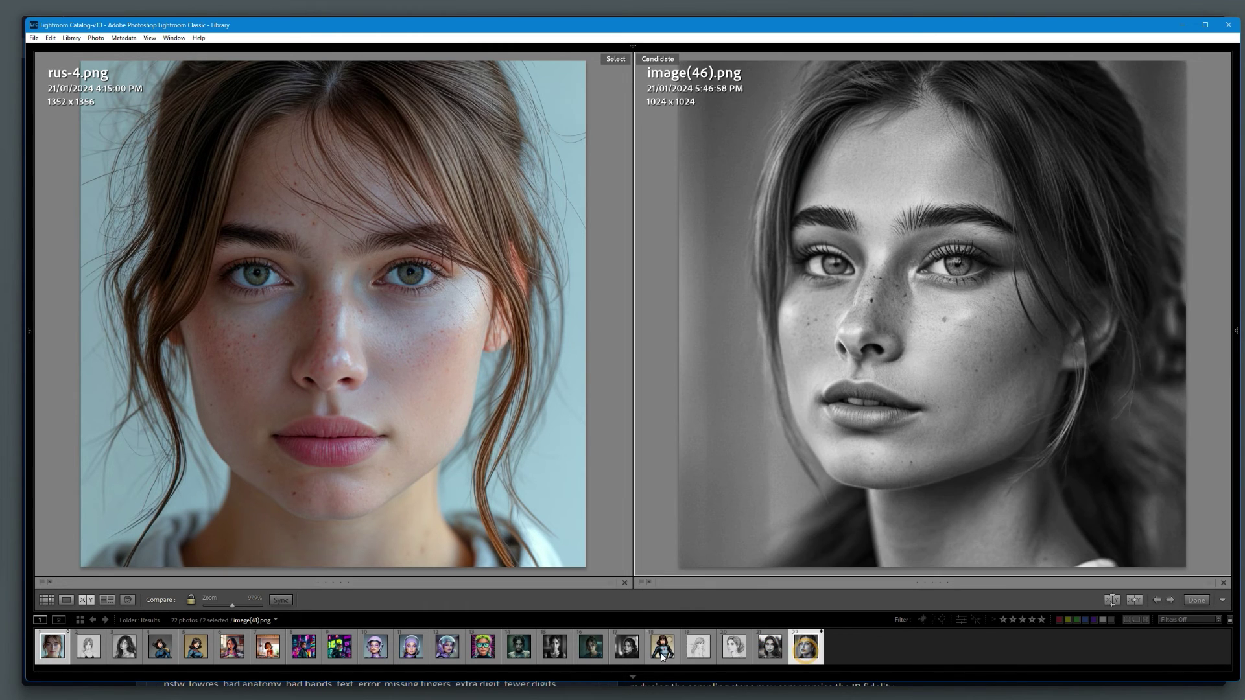
# Compare image(38), (37), (36), (35), (32) and (31).png against the reference
pyautogui.click(624, 649)
pyautogui.click(594, 649)
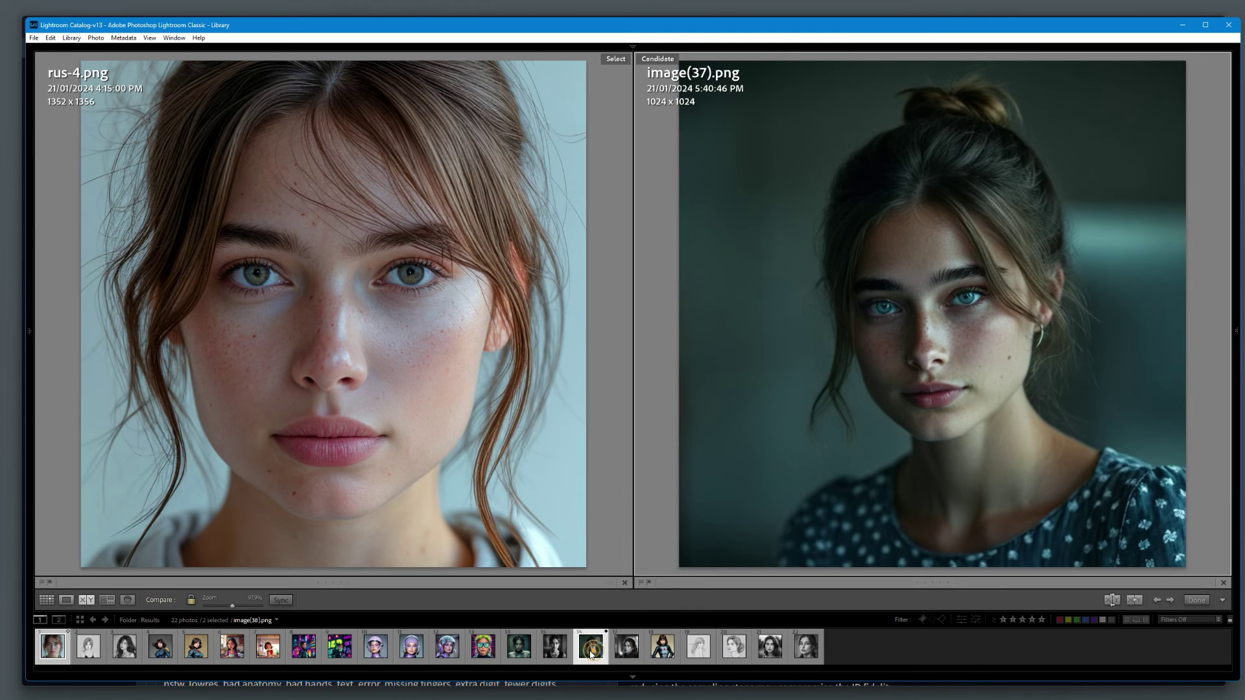
pyautogui.click(553, 653)
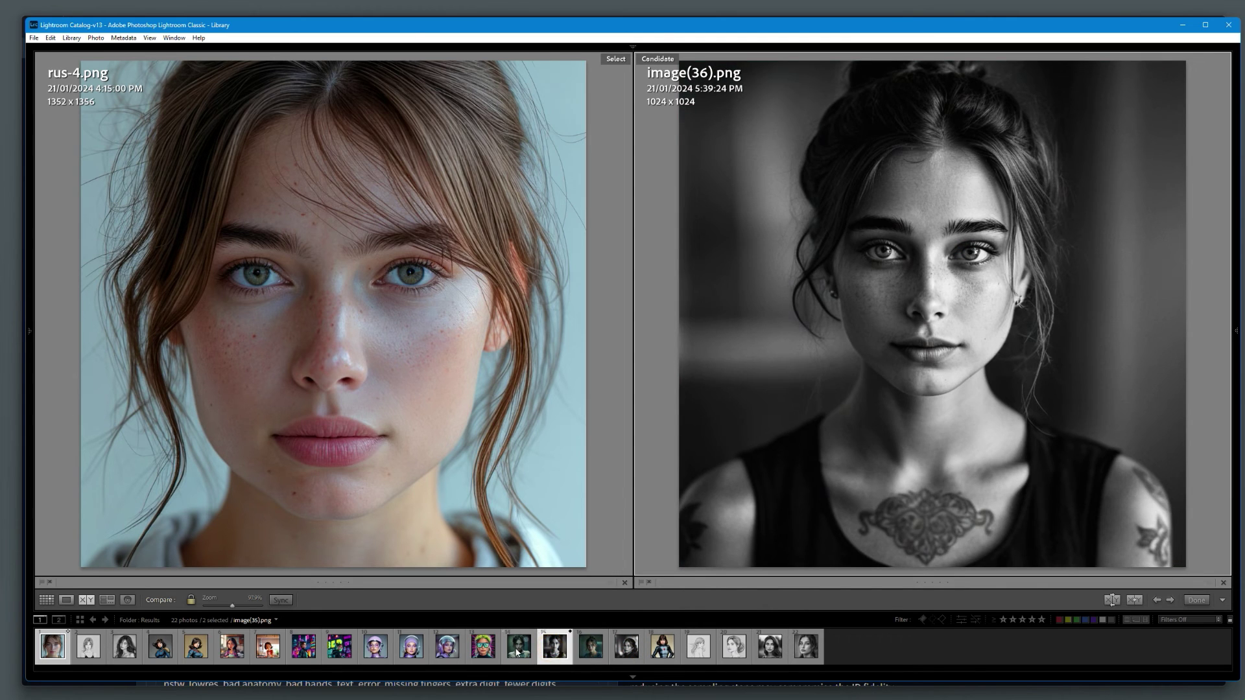
pyautogui.click(517, 651)
pyautogui.click(446, 652)
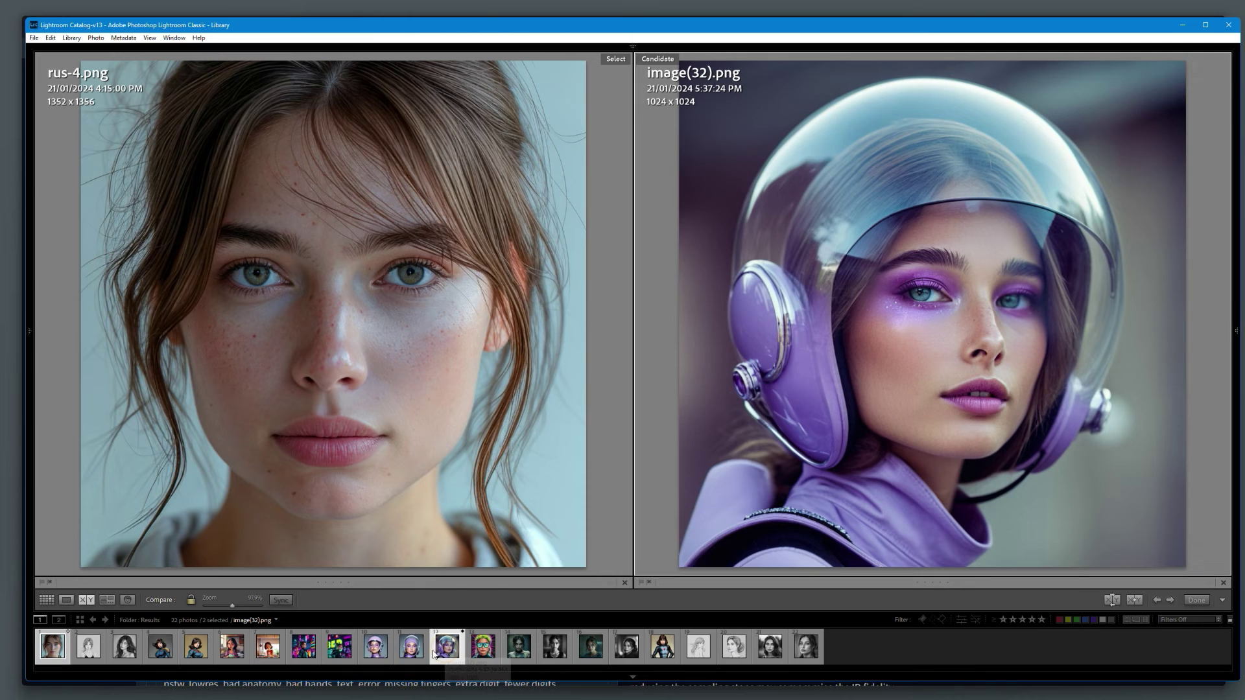
pyautogui.click(411, 649)
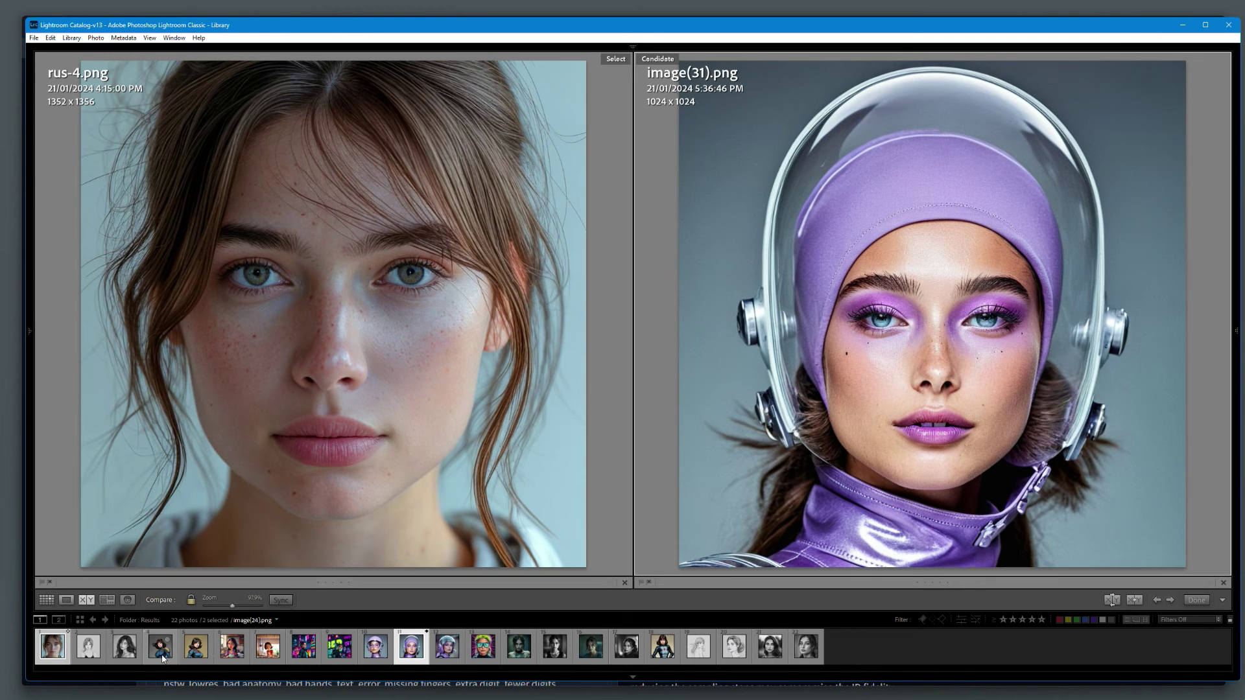
# Compare earlier results image(21), (24), (26) and (28).png with the reference
pyautogui.click(126, 655)
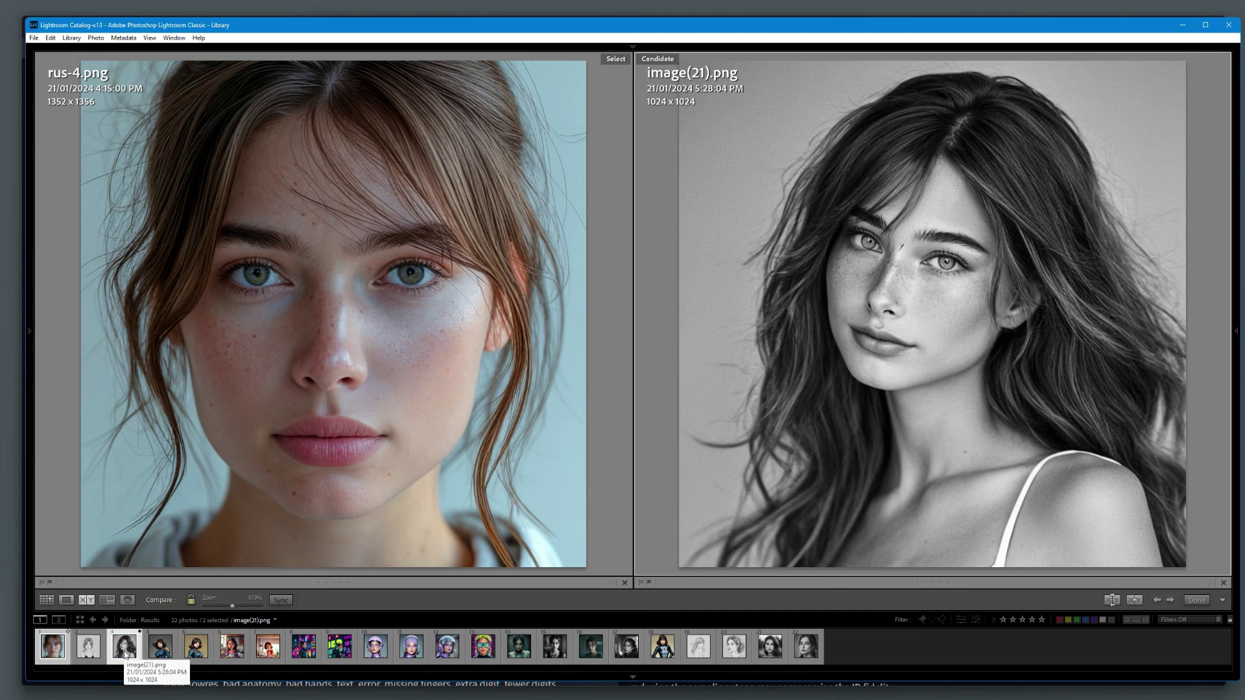
pyautogui.click(160, 647)
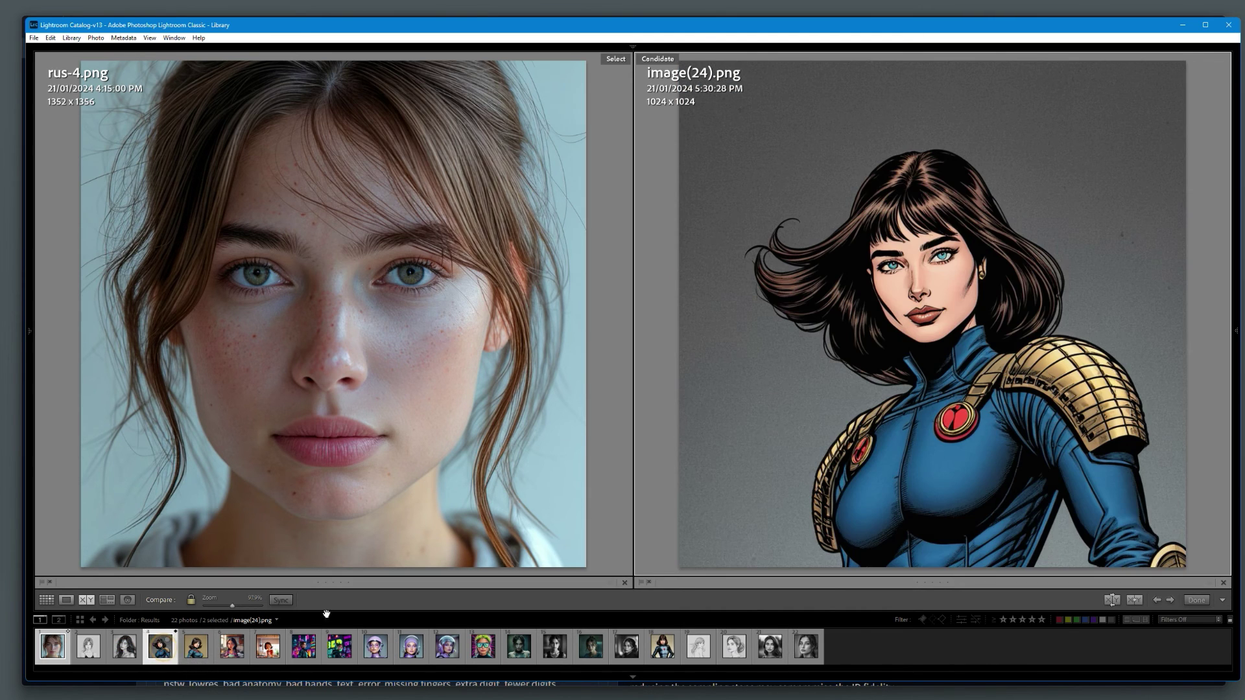
pyautogui.click(229, 652)
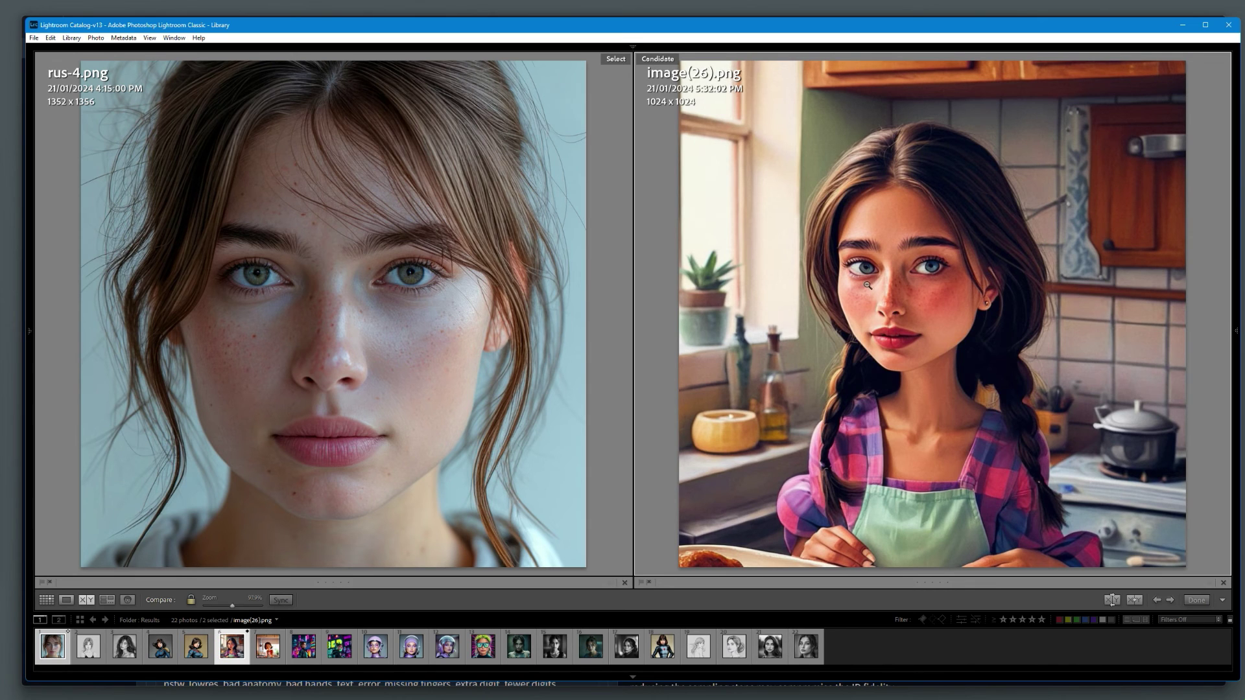
pyautogui.click(305, 652)
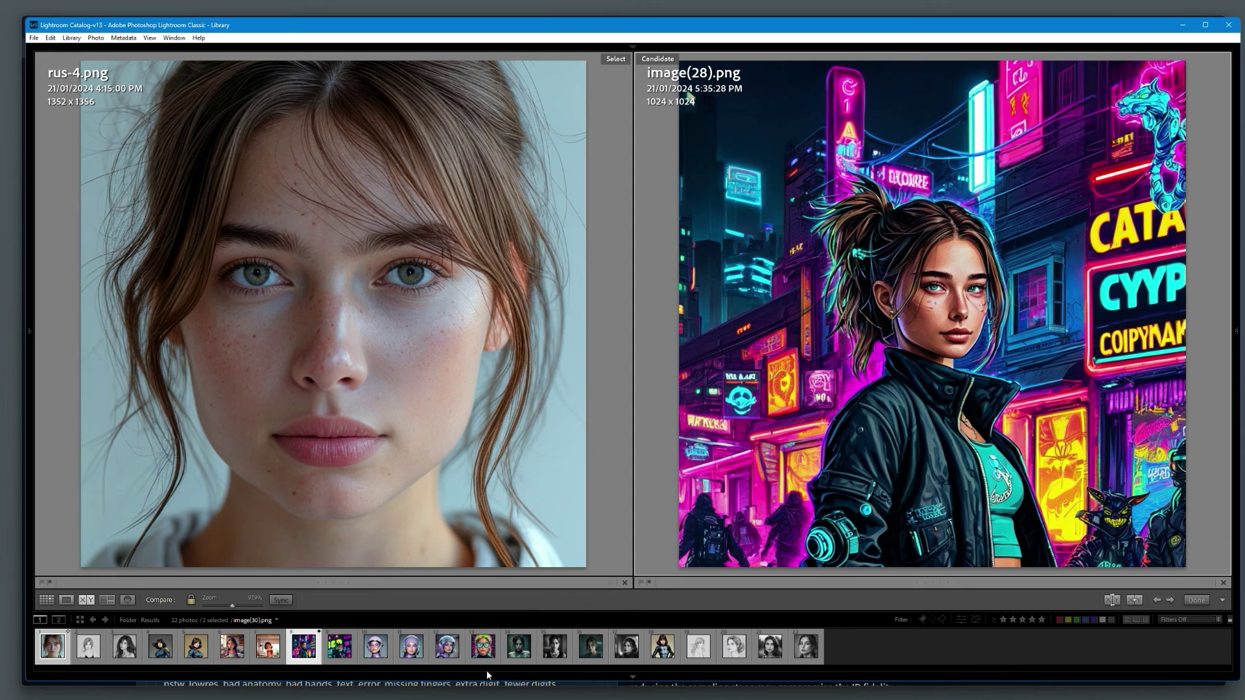
# Review image(35), (38), (45), (43) and (41).png, ending on image(37).png as candidate
pyautogui.click(520, 657)
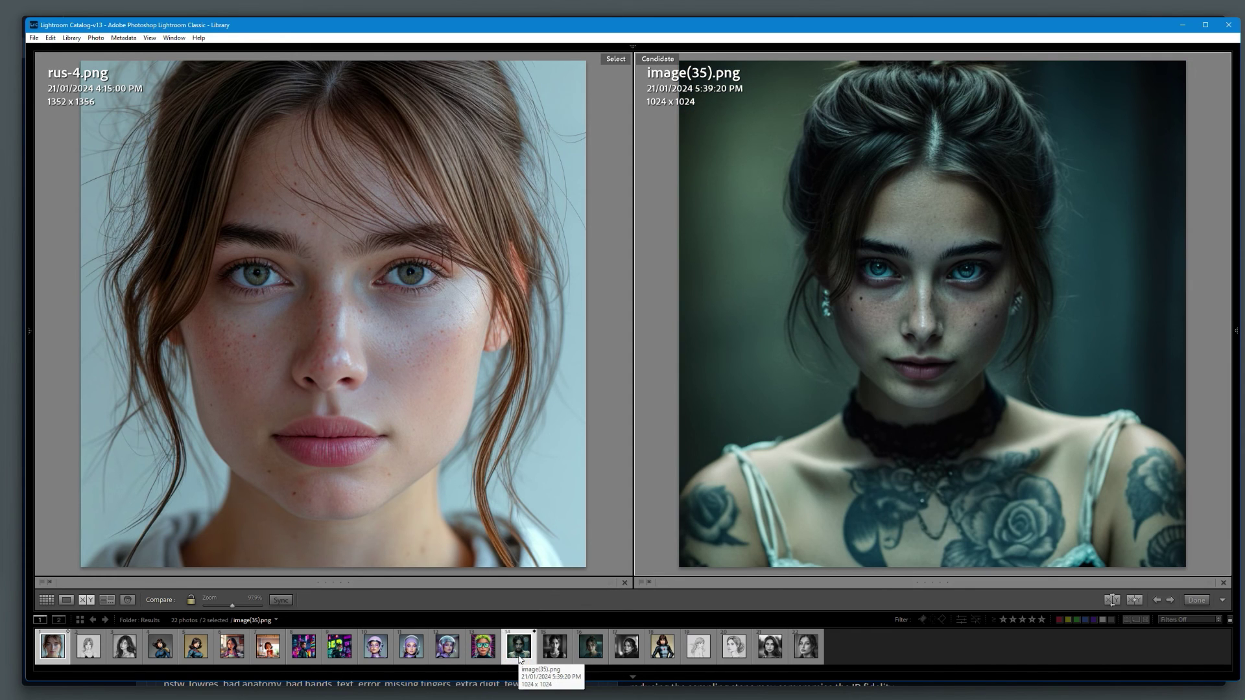
pyautogui.click(632, 655)
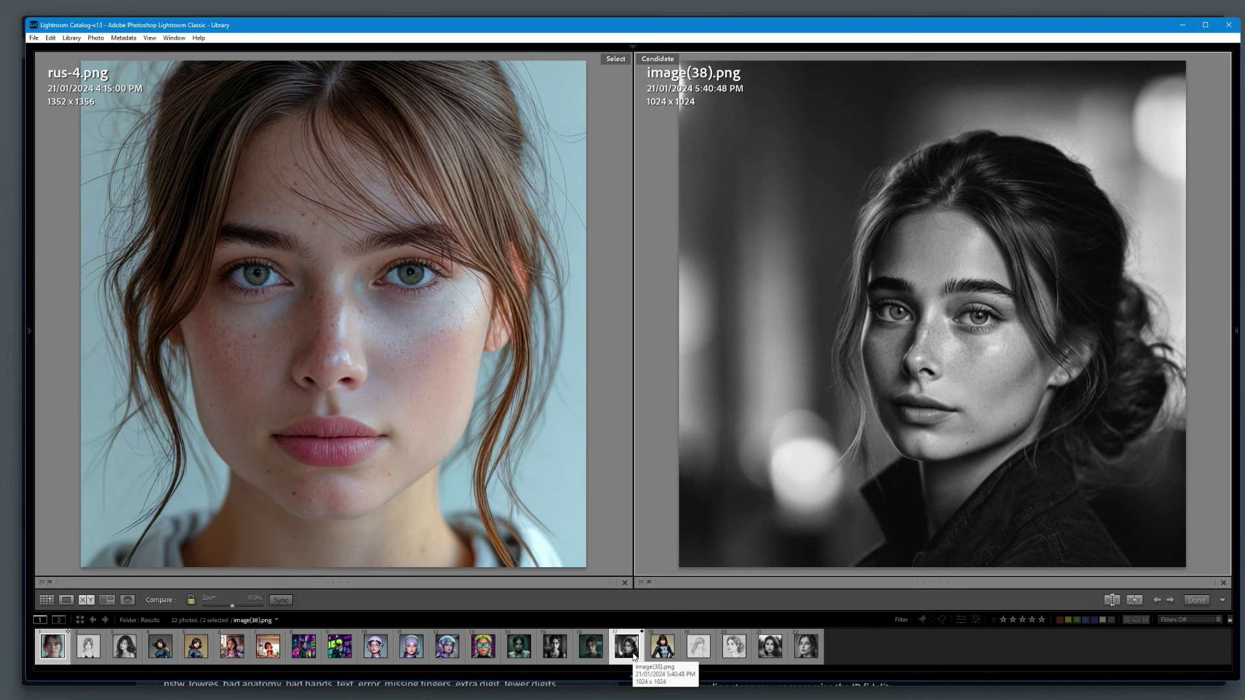
pyautogui.click(770, 651)
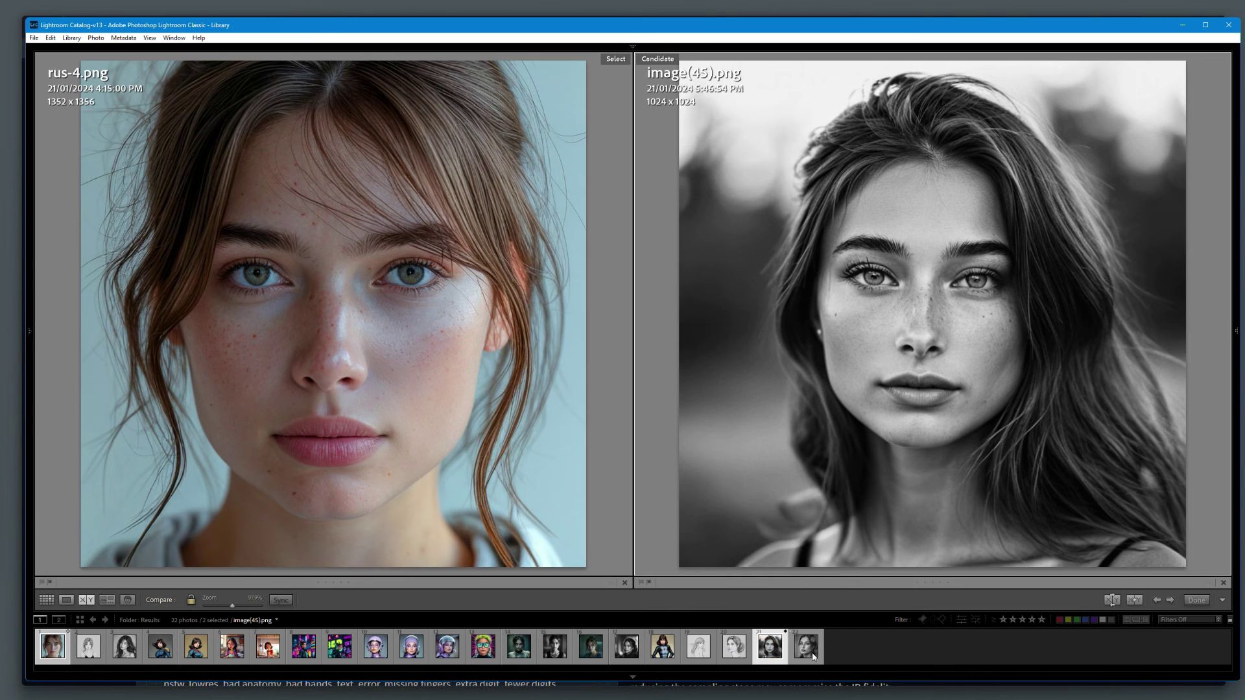
pyautogui.click(740, 656)
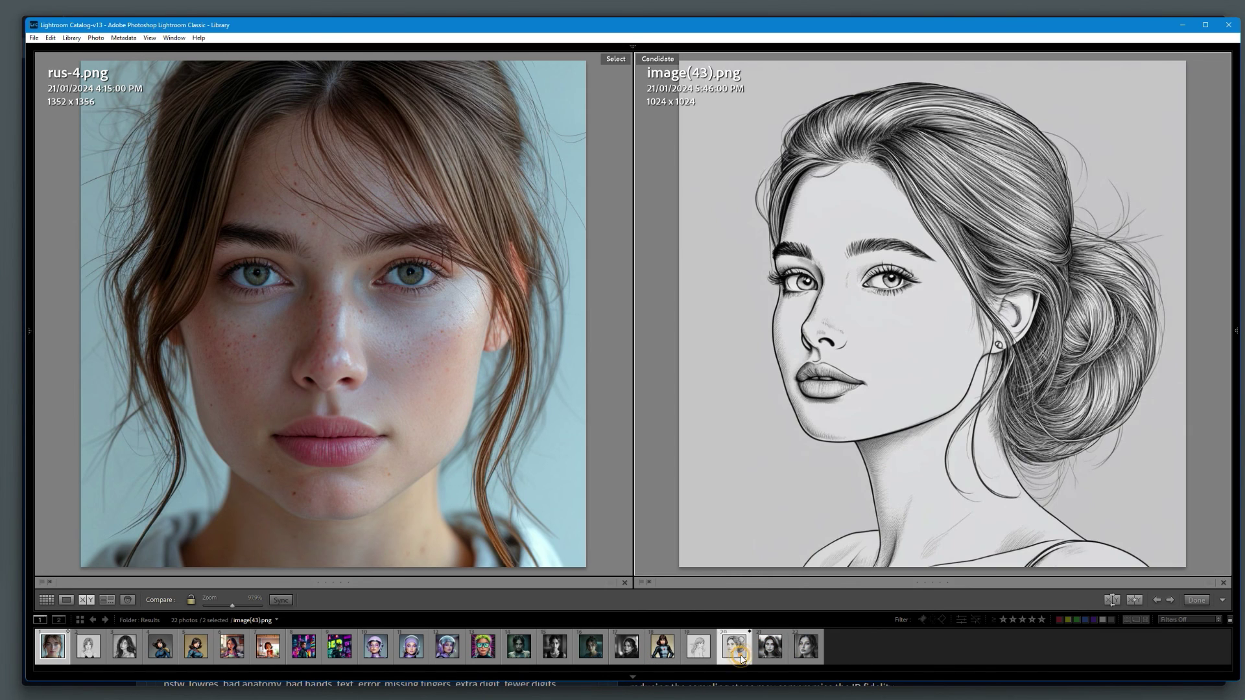
pyautogui.click(693, 655)
pyautogui.click(658, 652)
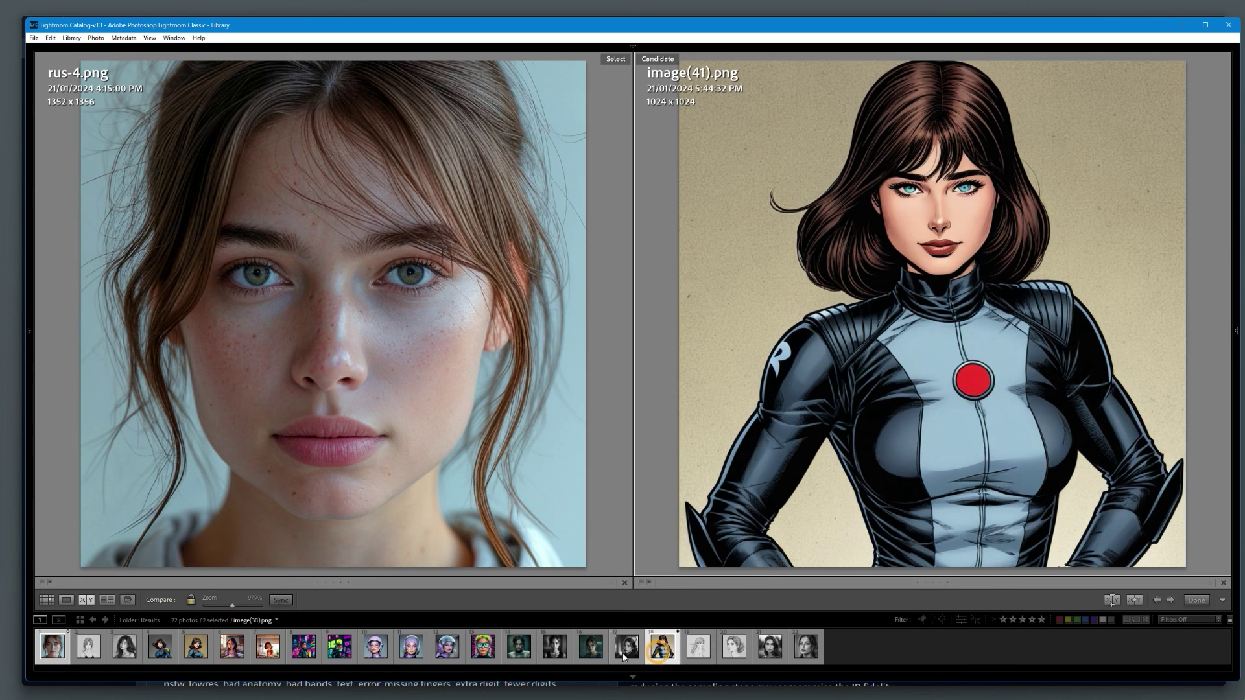
pyautogui.click(591, 649)
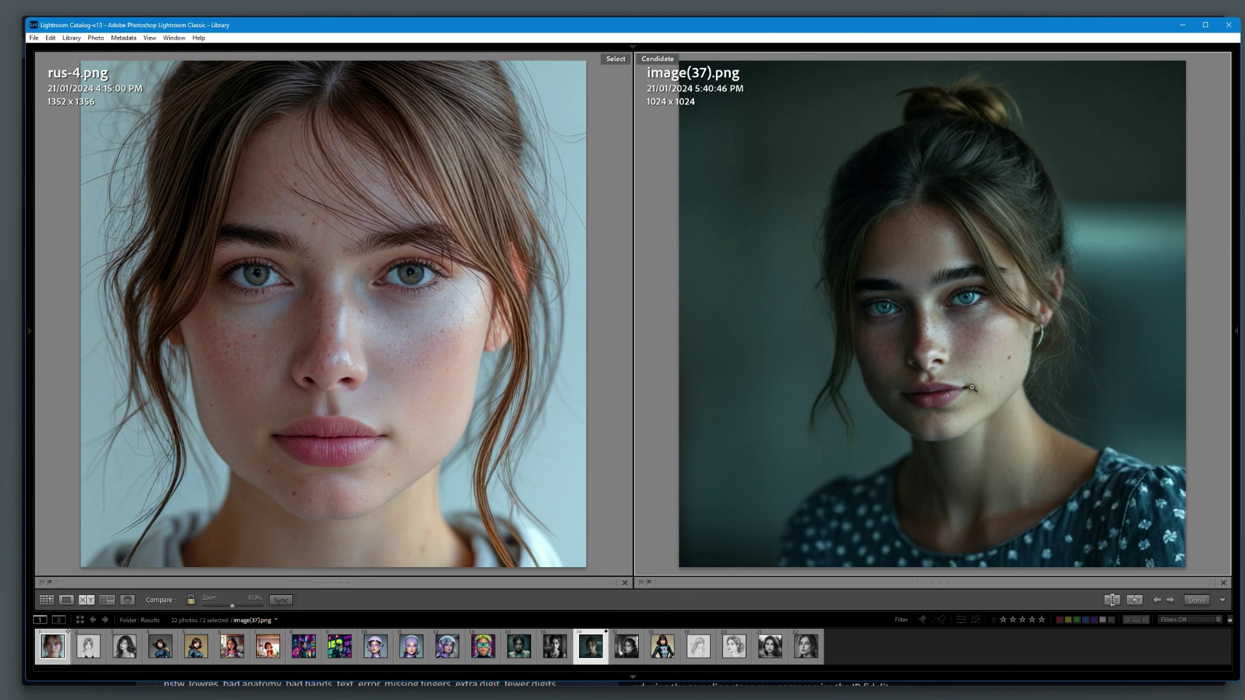